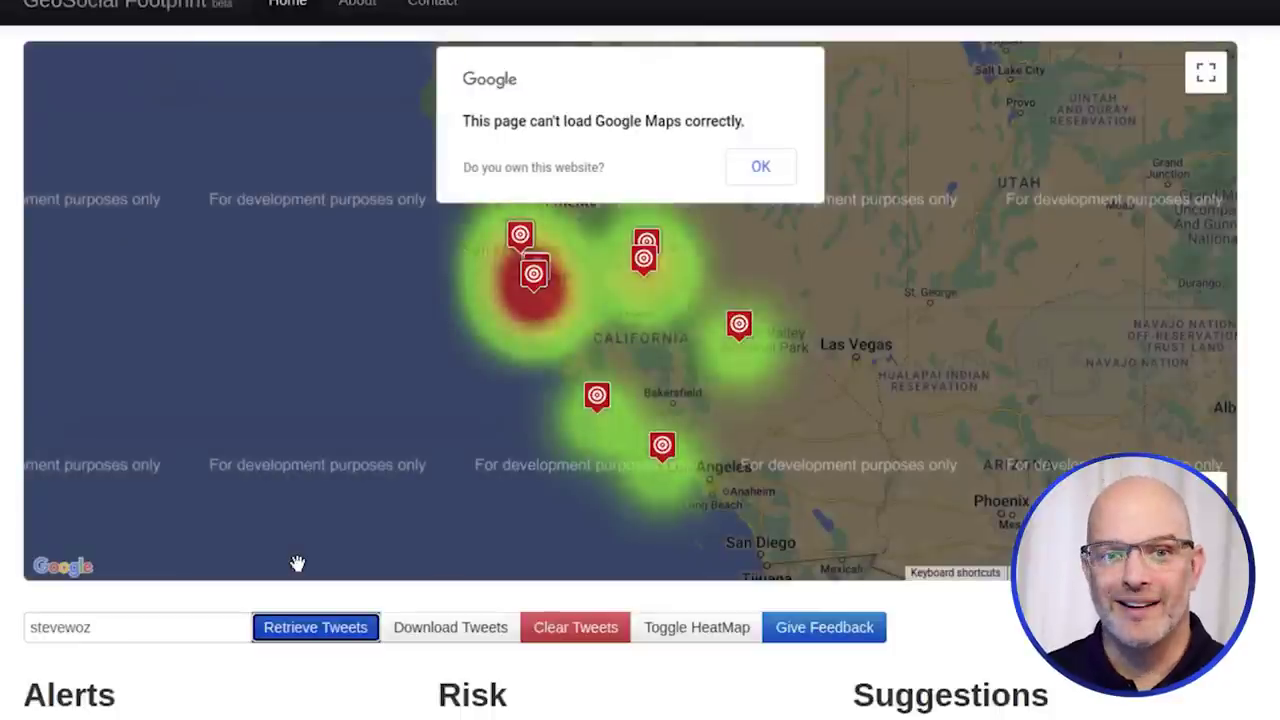
- Dismiss the Google Maps loading error and examine how the geotagged tweet markers are spread across the United States and California
left_click(760, 167)
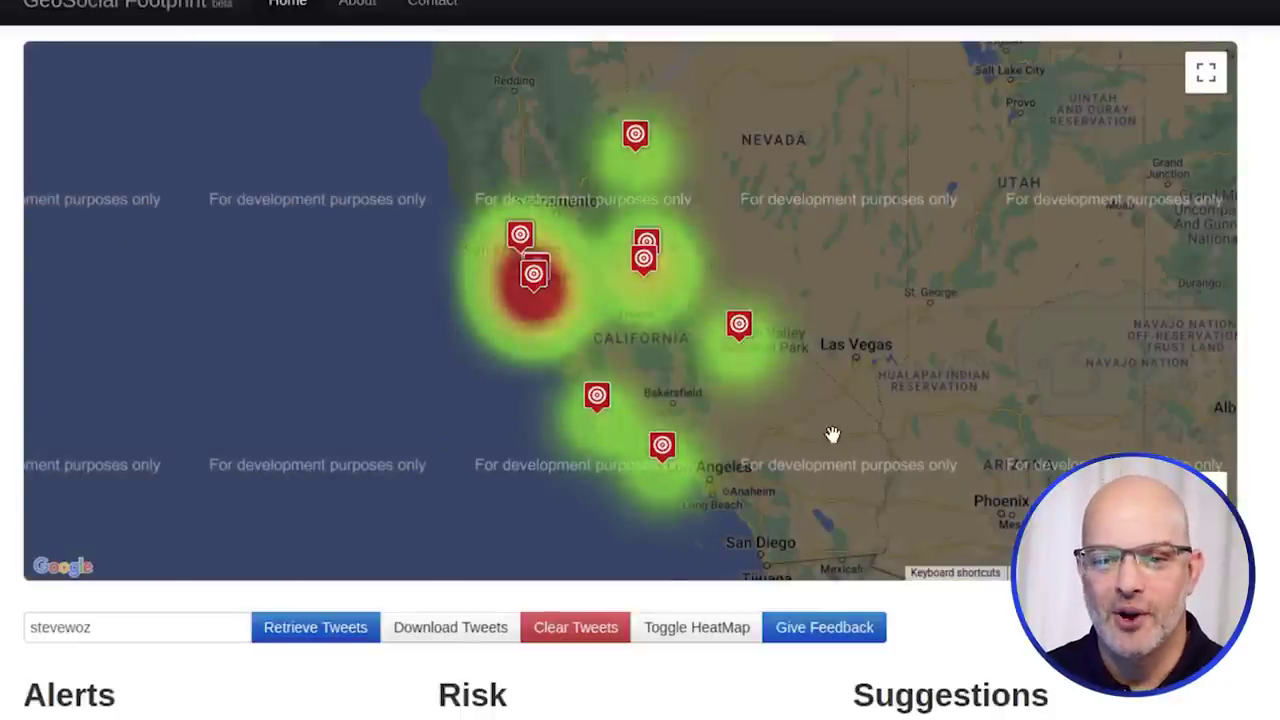
left_click_drag(831, 437, 686, 437)
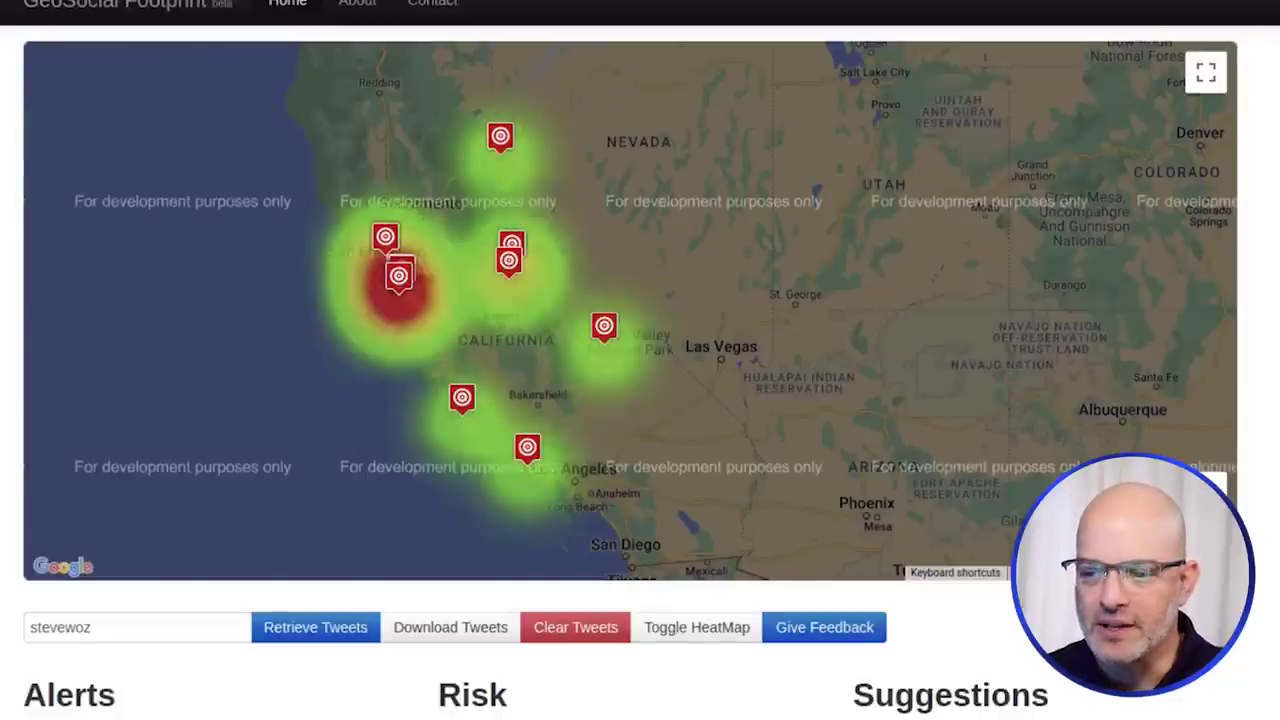
scroll(618, 290, "down", 3)
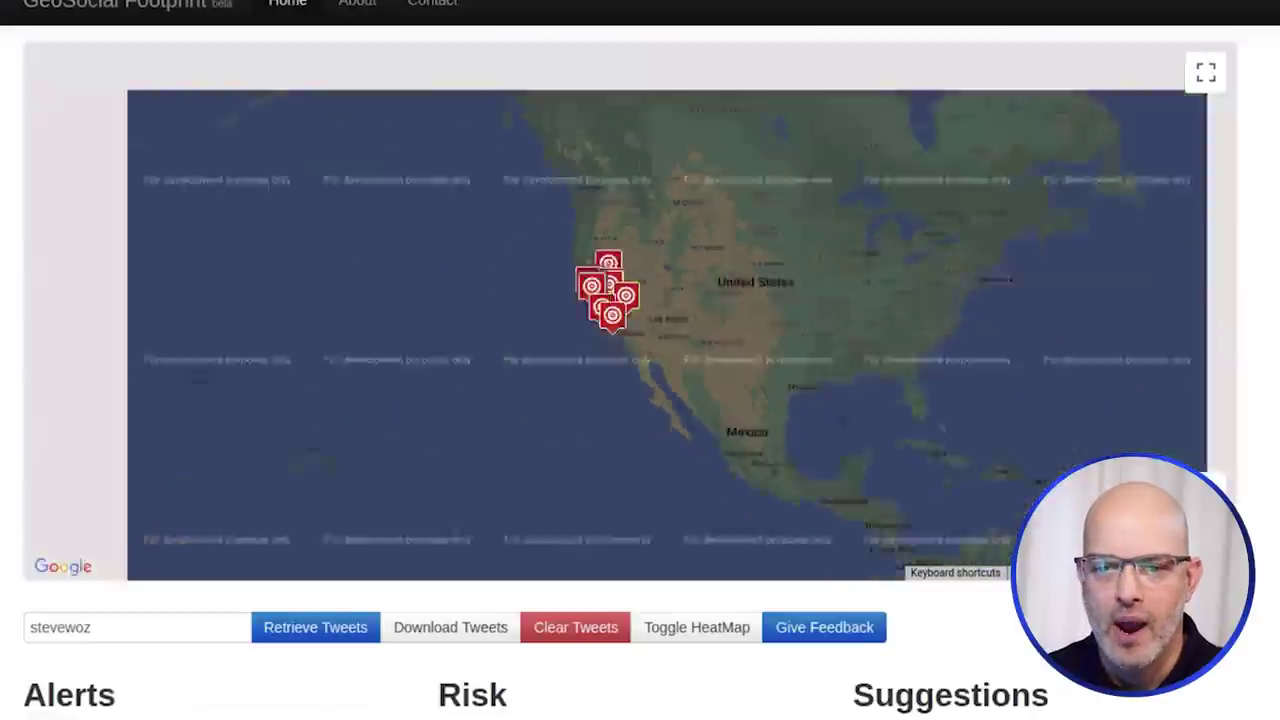
mouse_move(863, 363)
left_mouse_down()
mouse_move(514, 340)
mouse_move(546, 348)
left_mouse_up()
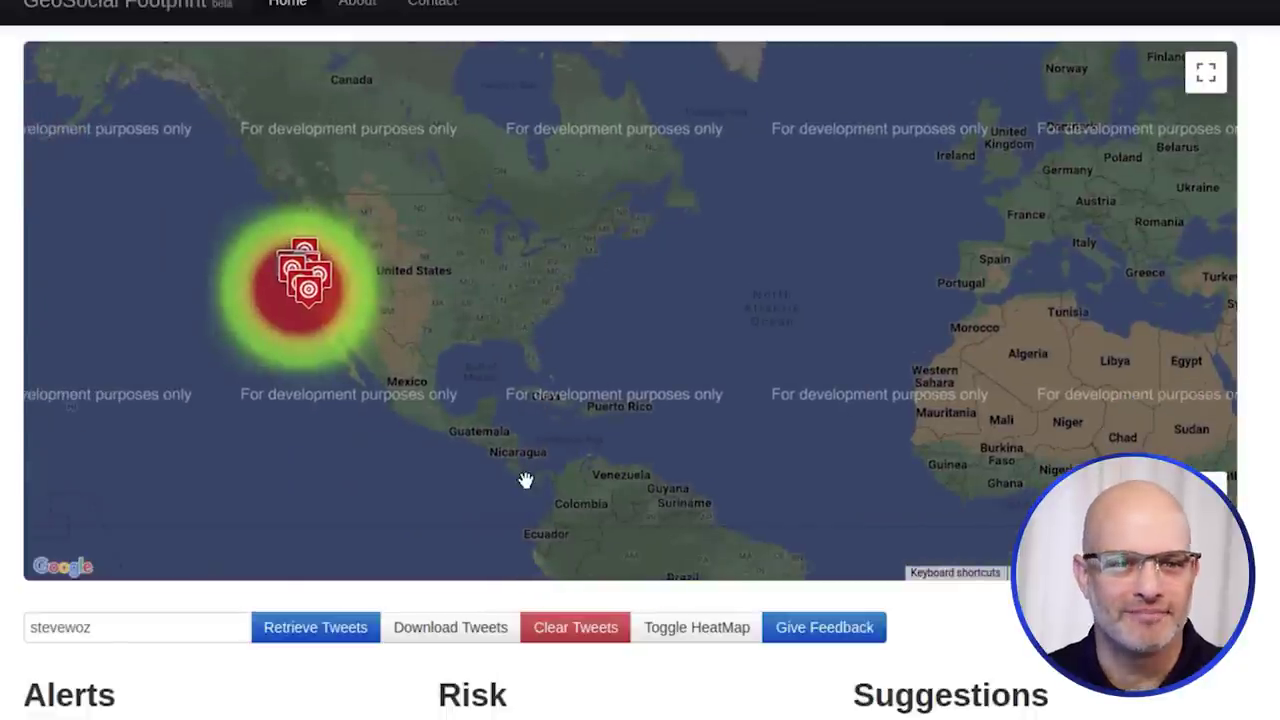
left_click_drag(548, 395, 618, 389)
scroll(720, 303, "up", 2)
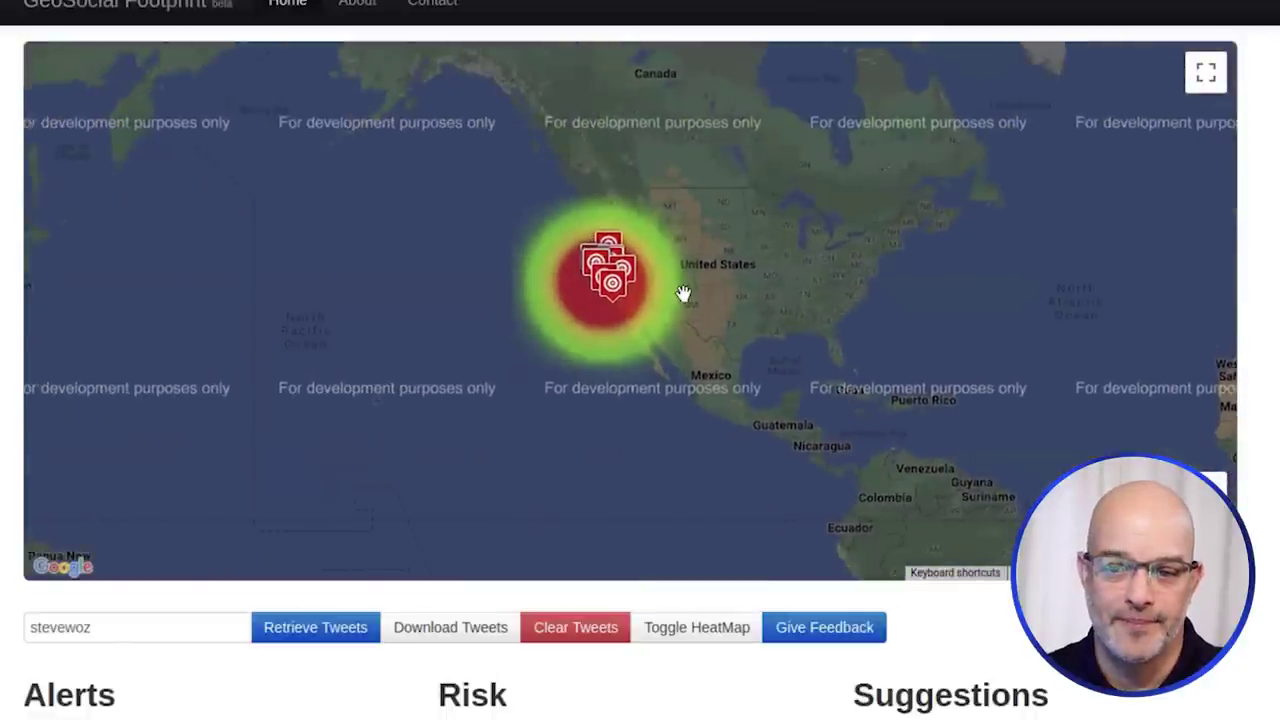
scroll(658, 303, "up", 2)
scroll(640, 305, "up", 1)
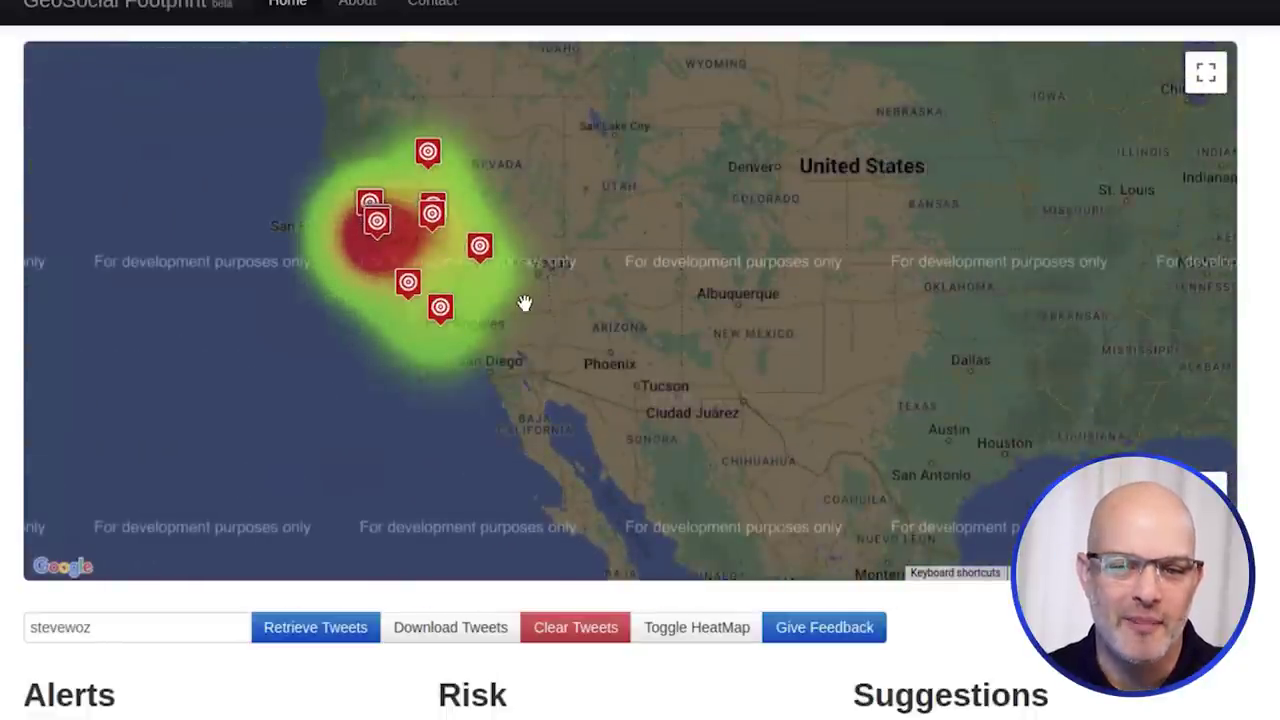
scroll(523, 303, "up", 1)
left_click_drag(264, 223, 477, 264)
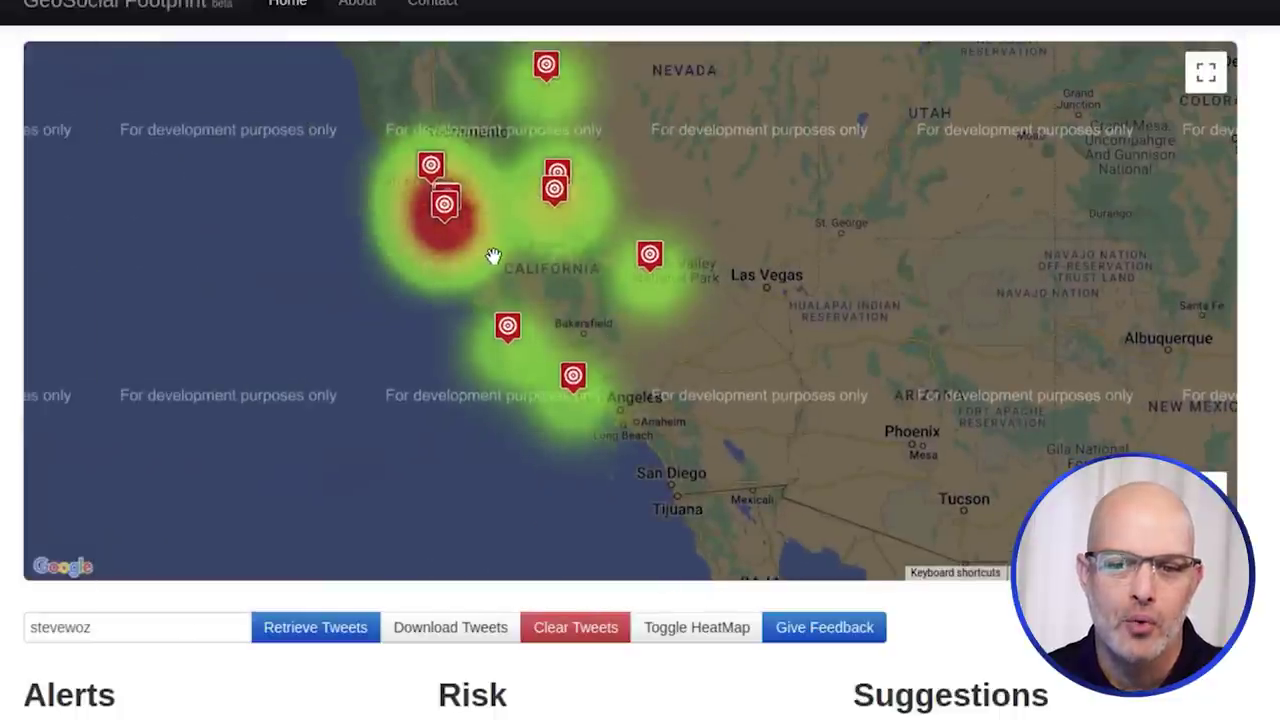
- Examine the heat map's densest tweet cluster south of San Jose down to street level
scroll(493, 256, "up", 1)
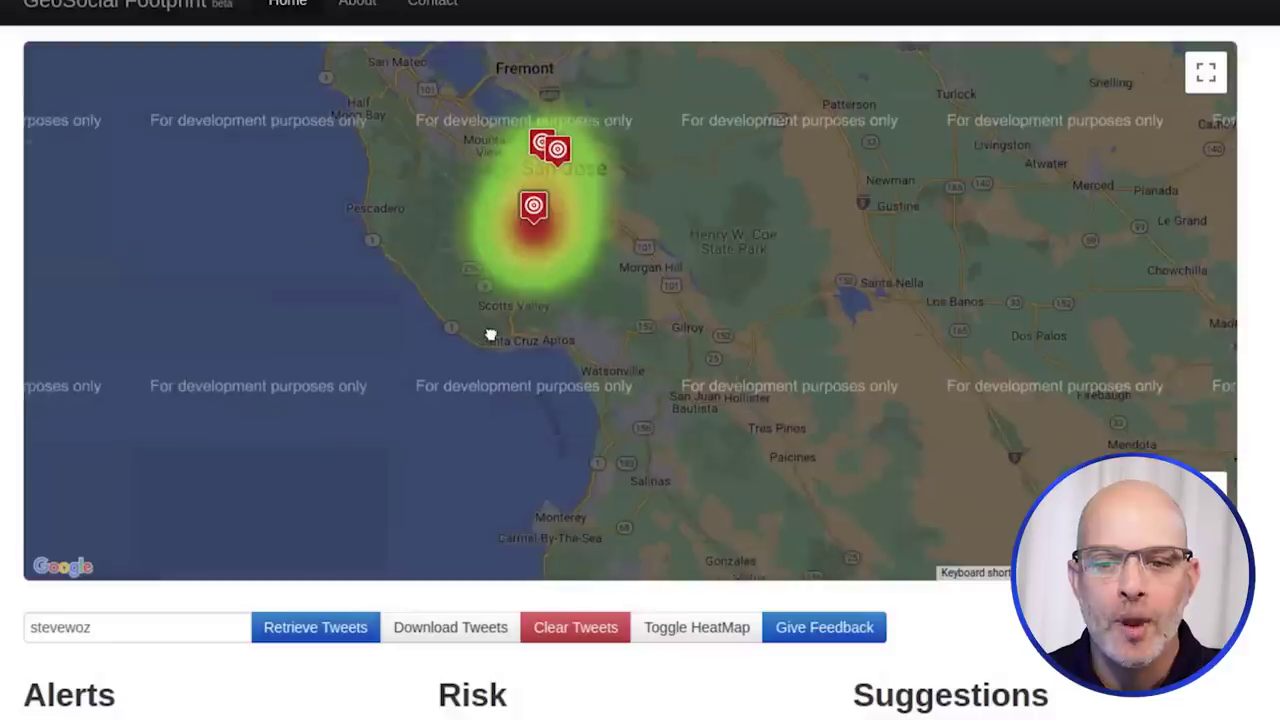
left_click_drag(489, 334, 426, 381)
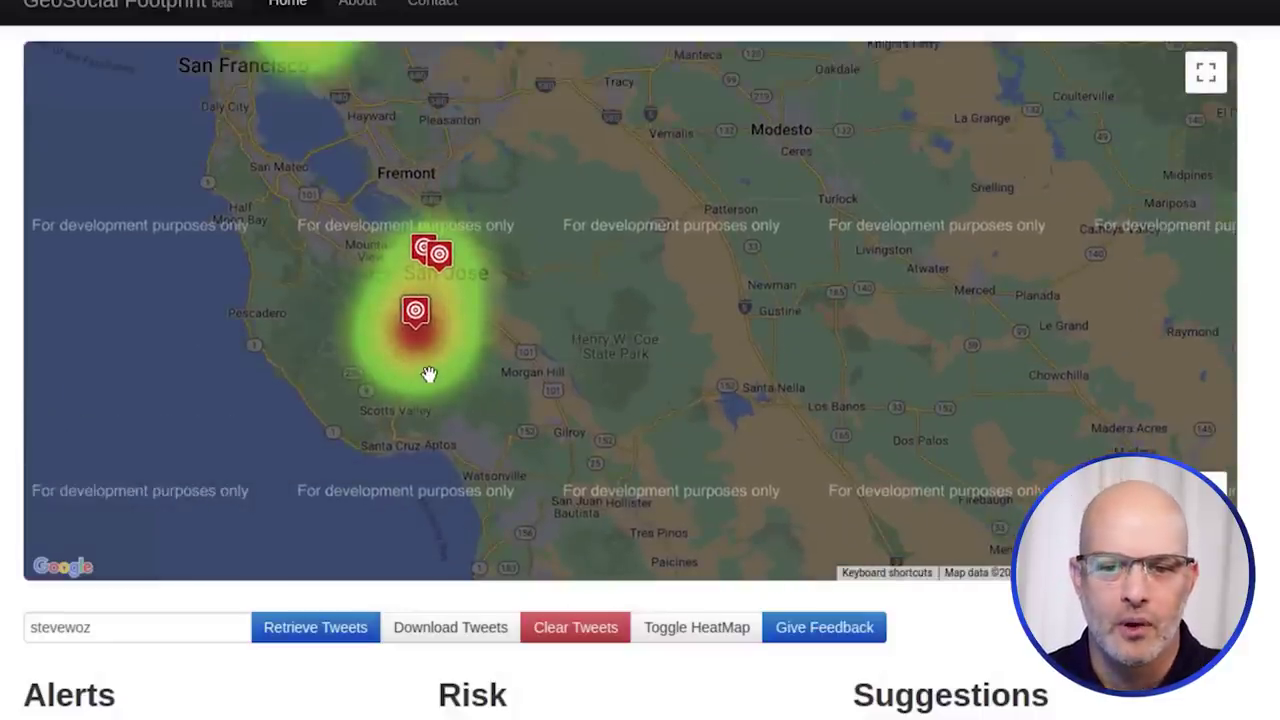
scroll(428, 366, "up", 1)
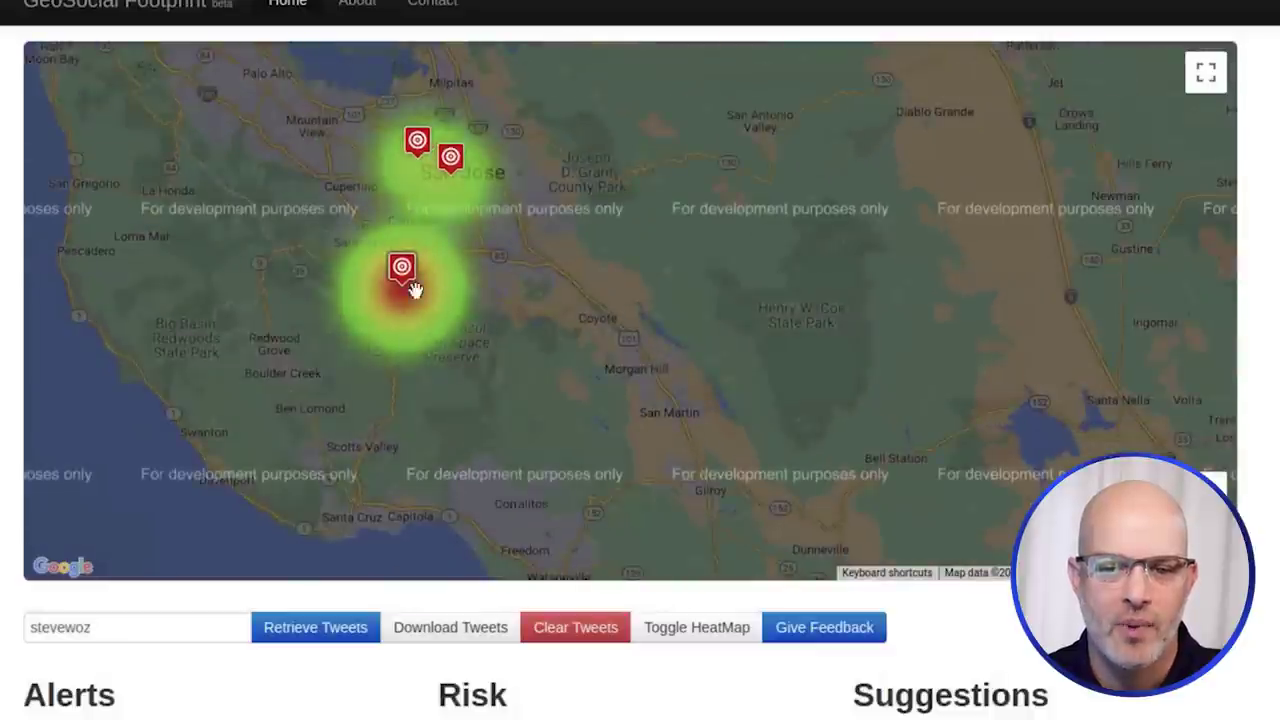
scroll(399, 312, "up", 1)
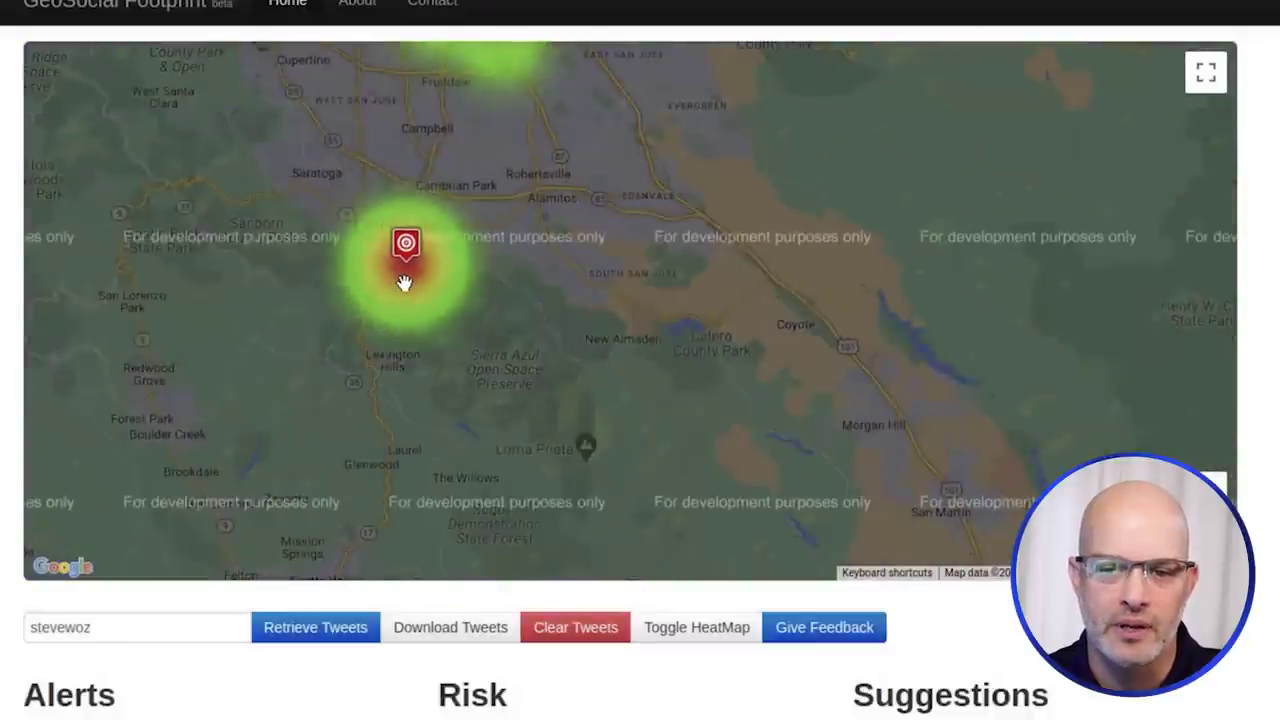
scroll(404, 268, "up", 1)
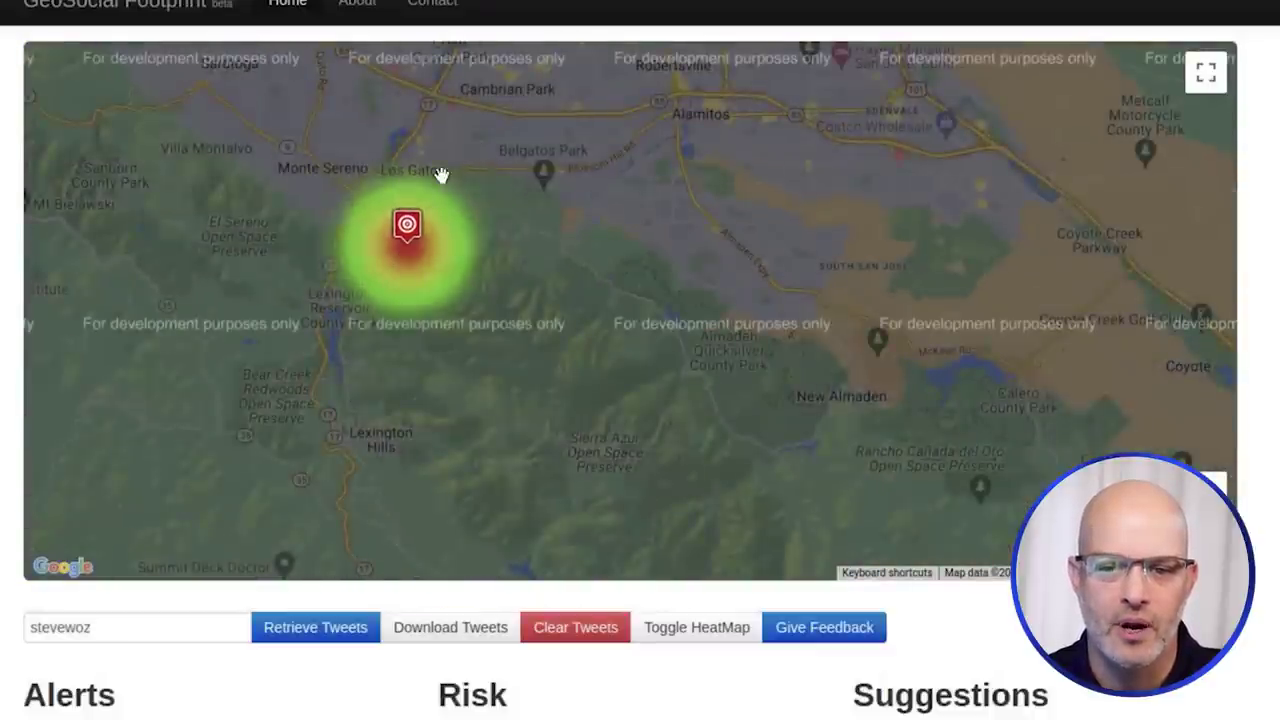
scroll(404, 248, "up", 2)
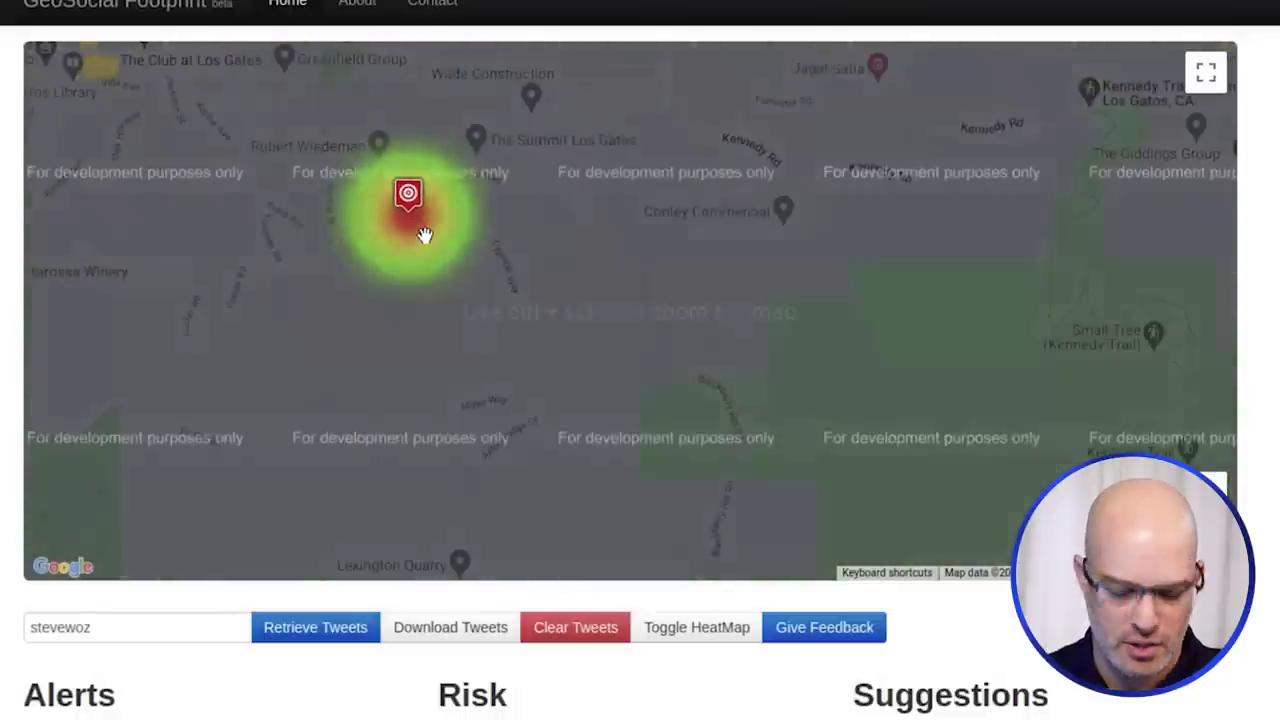
scroll(424, 234, "up", 2)
left_click_drag(334, 231, 399, 286)
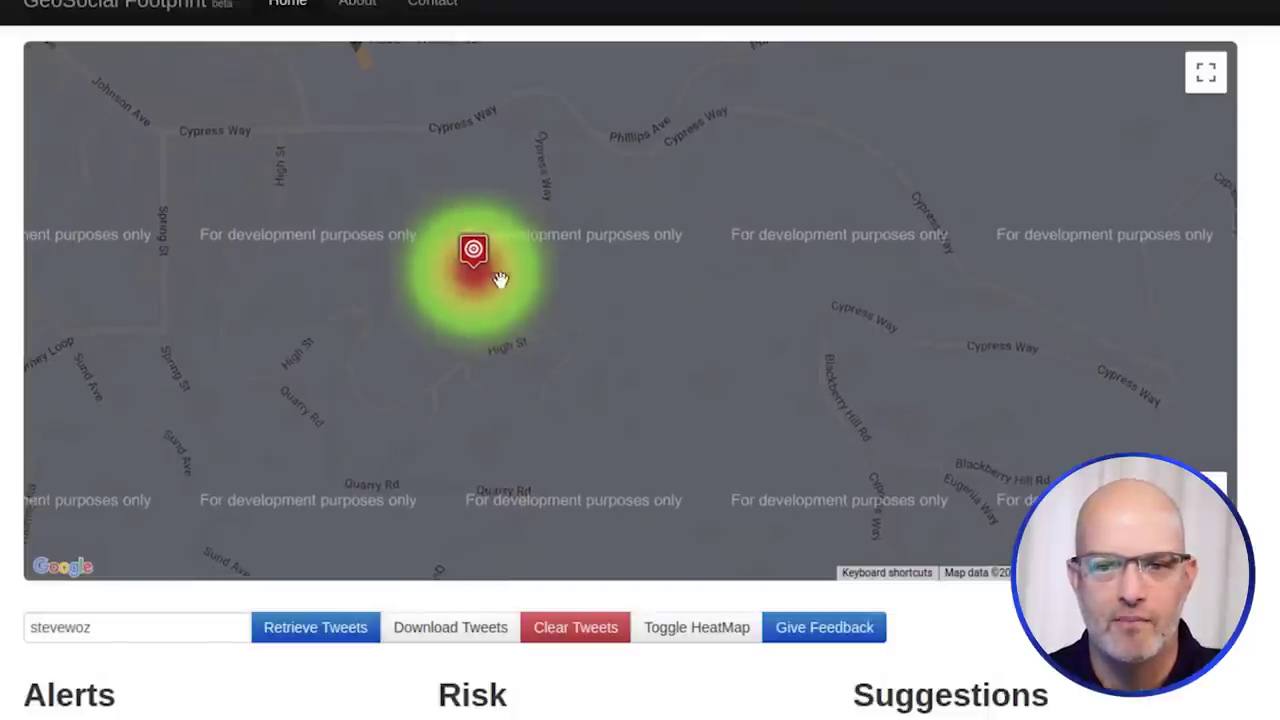
- Open Google Maps in a new tab and find the street intersection closest to the tweet hotspot
key("ctrl+t")
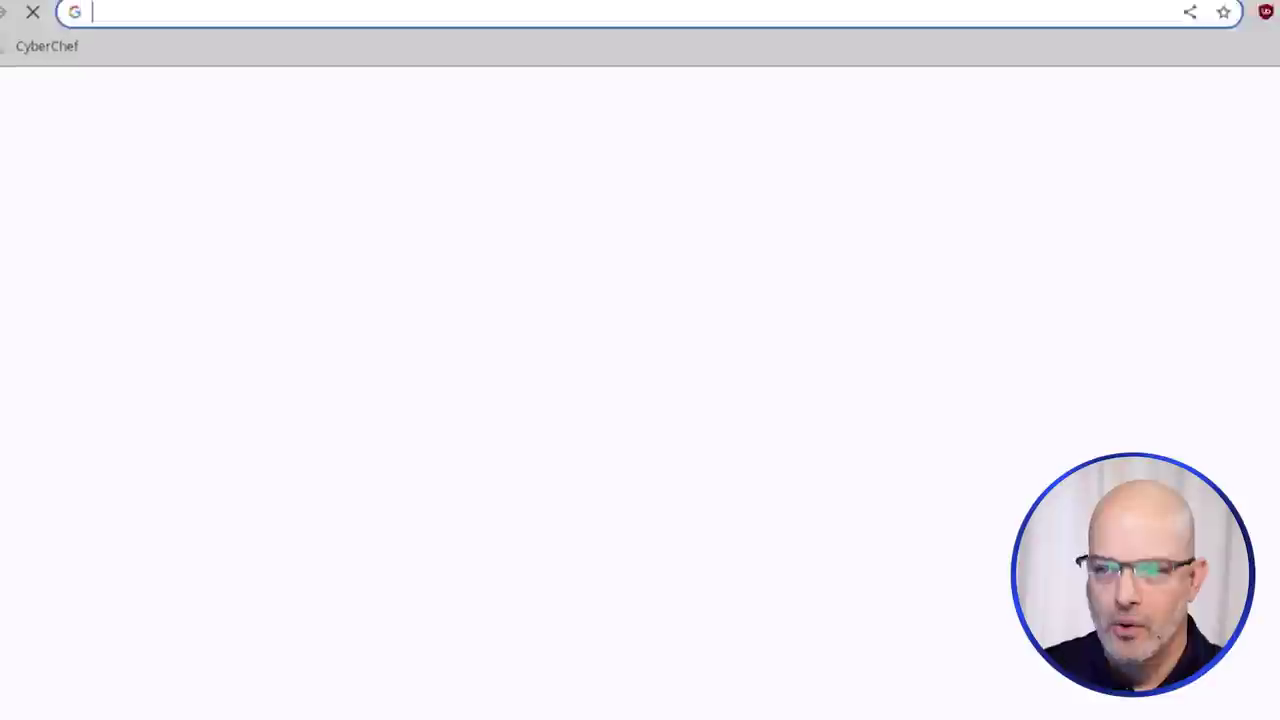
type("maps.goog")
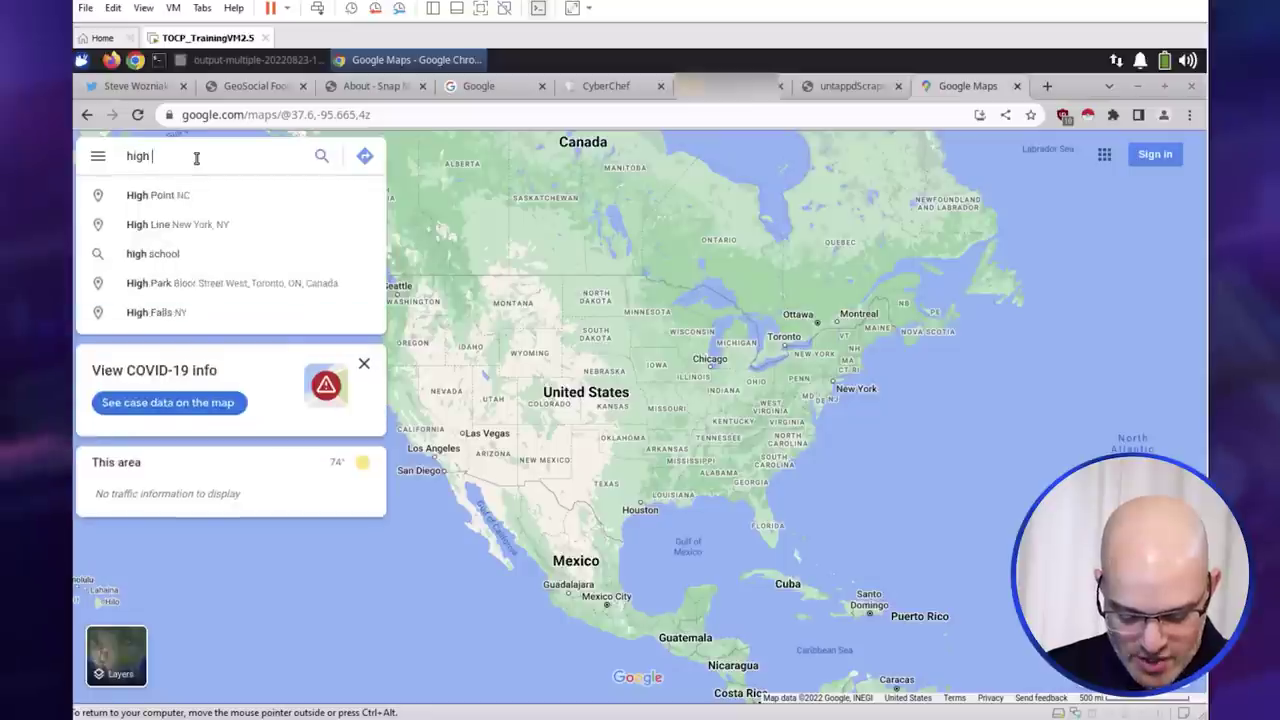
type("st and cypress")
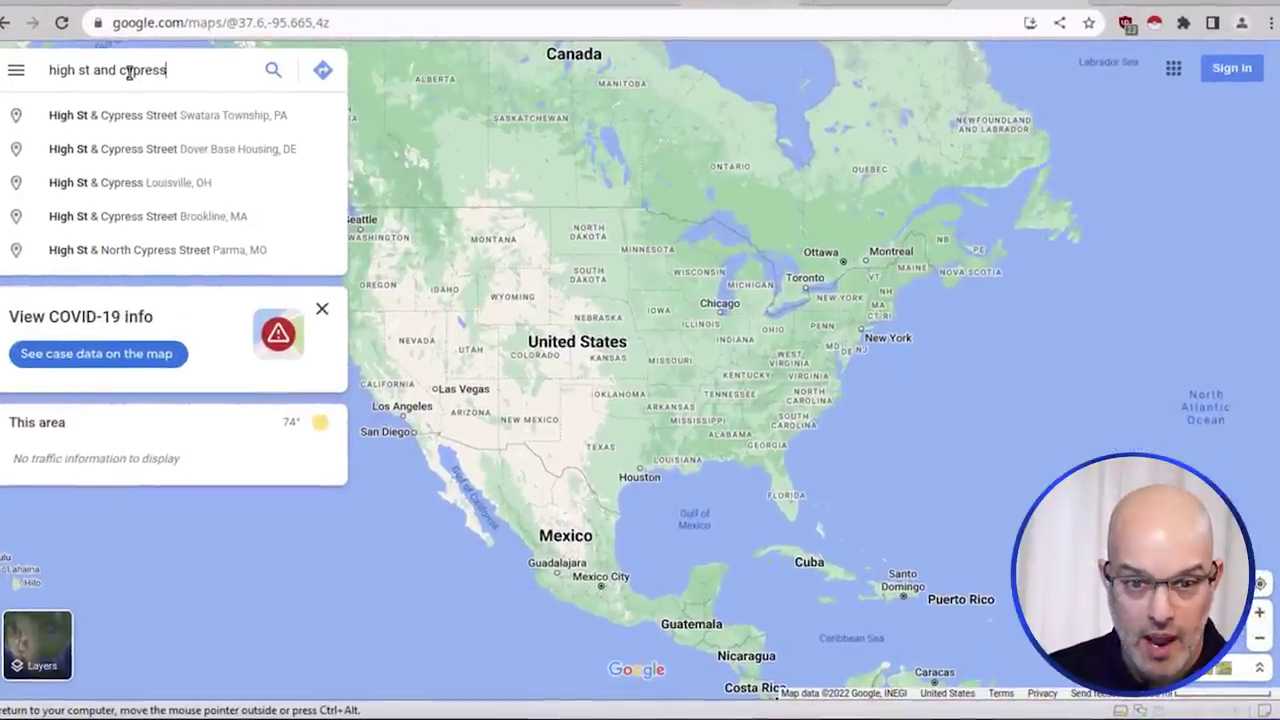
type(" way")
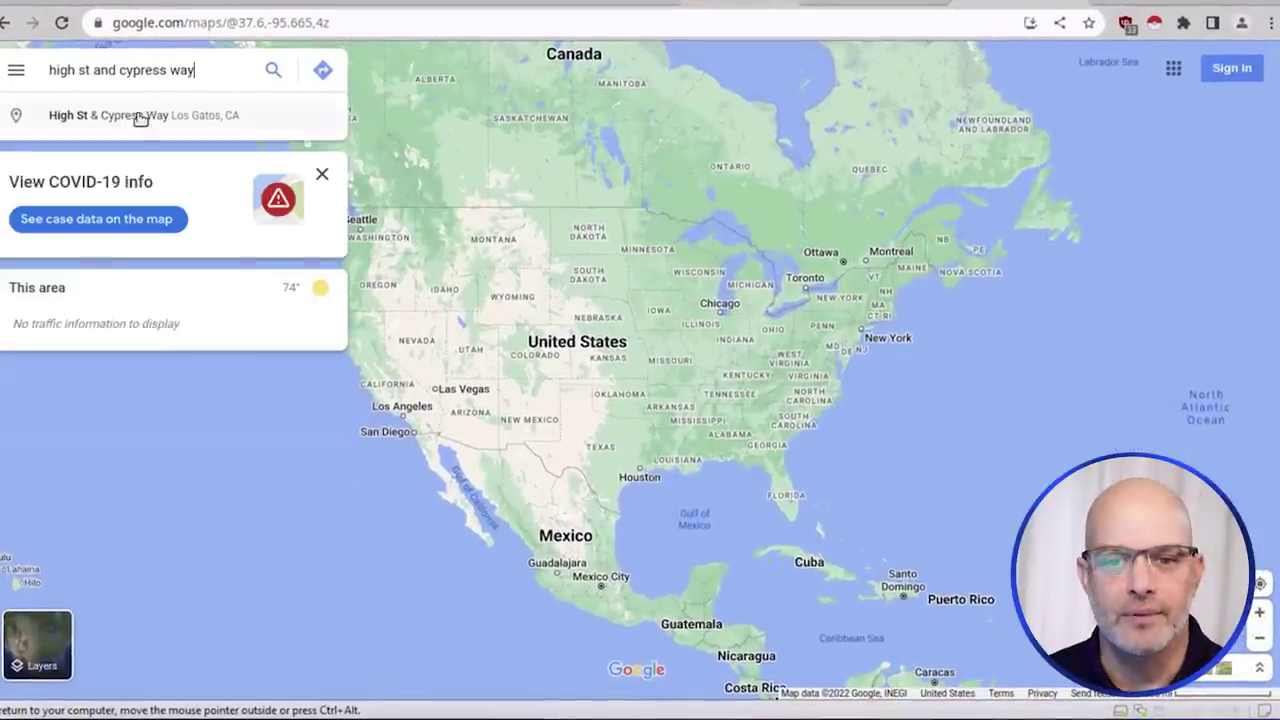
left_click(140, 120)
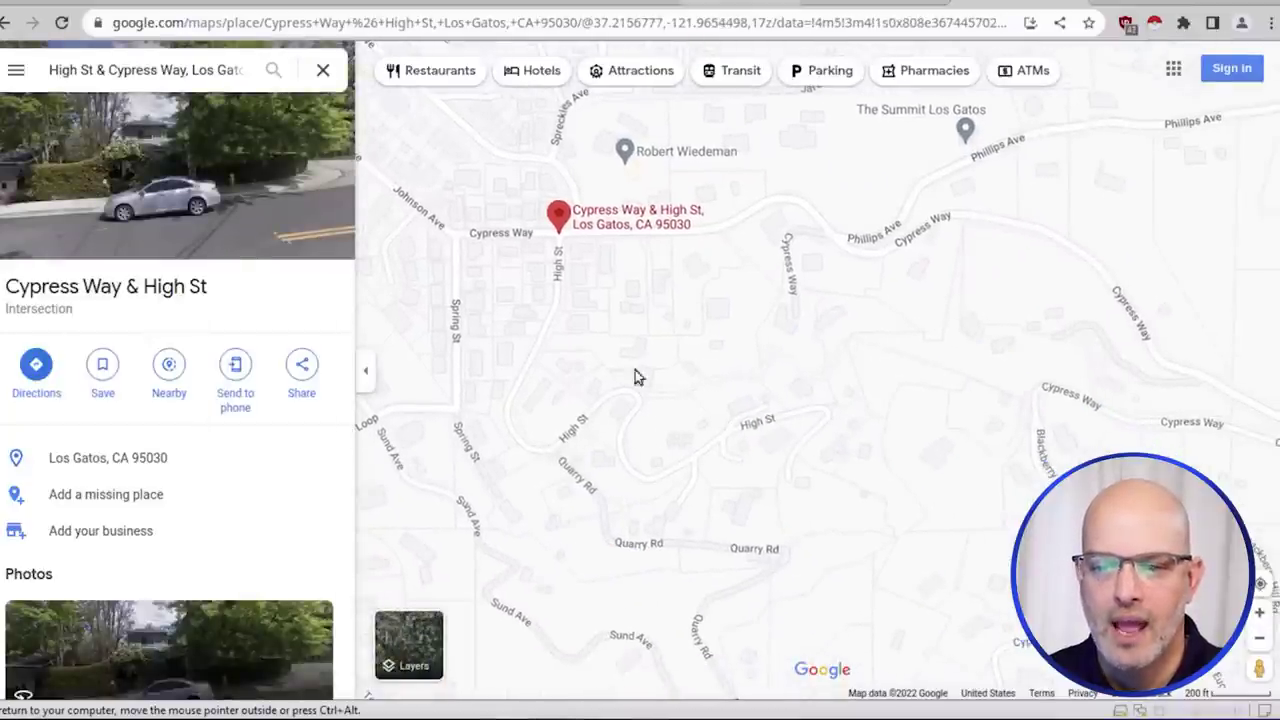
- Compare the intersection's surroundings with the GeoSocial Footprint hotspot, and inspect the matching property in Google Maps satellite imagery
left_click(232, 8)
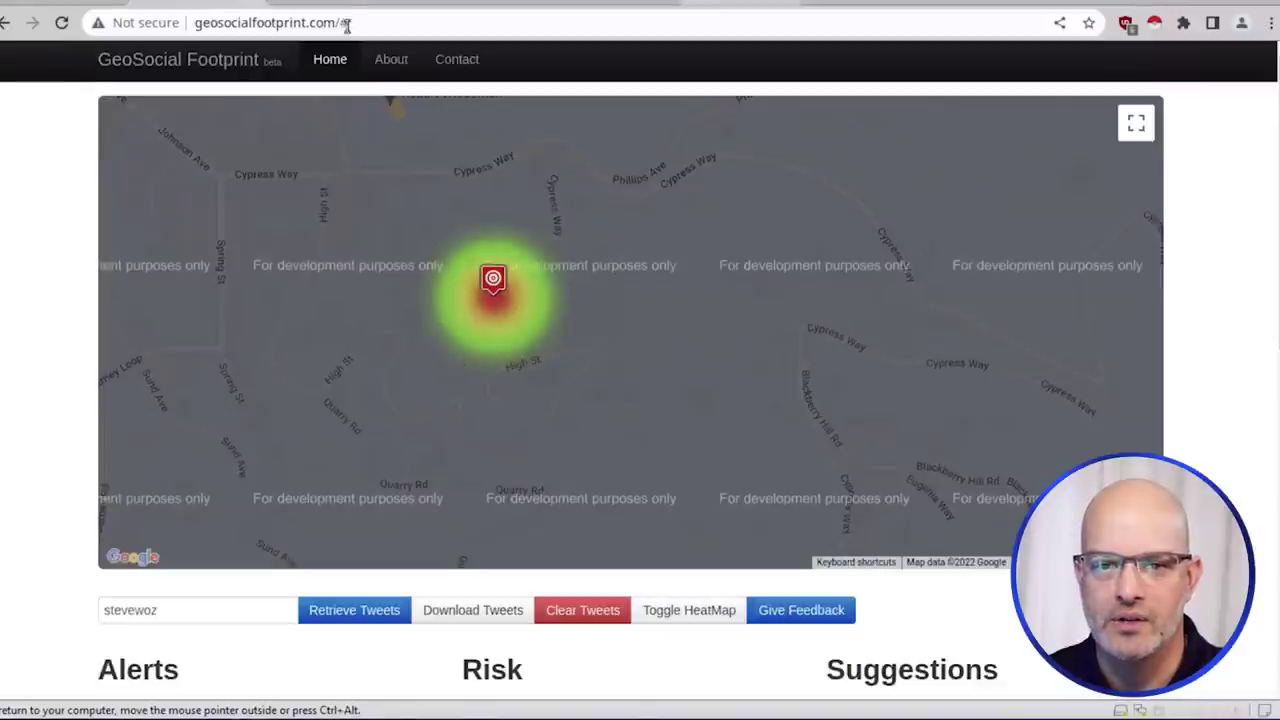
left_click(1047, 8)
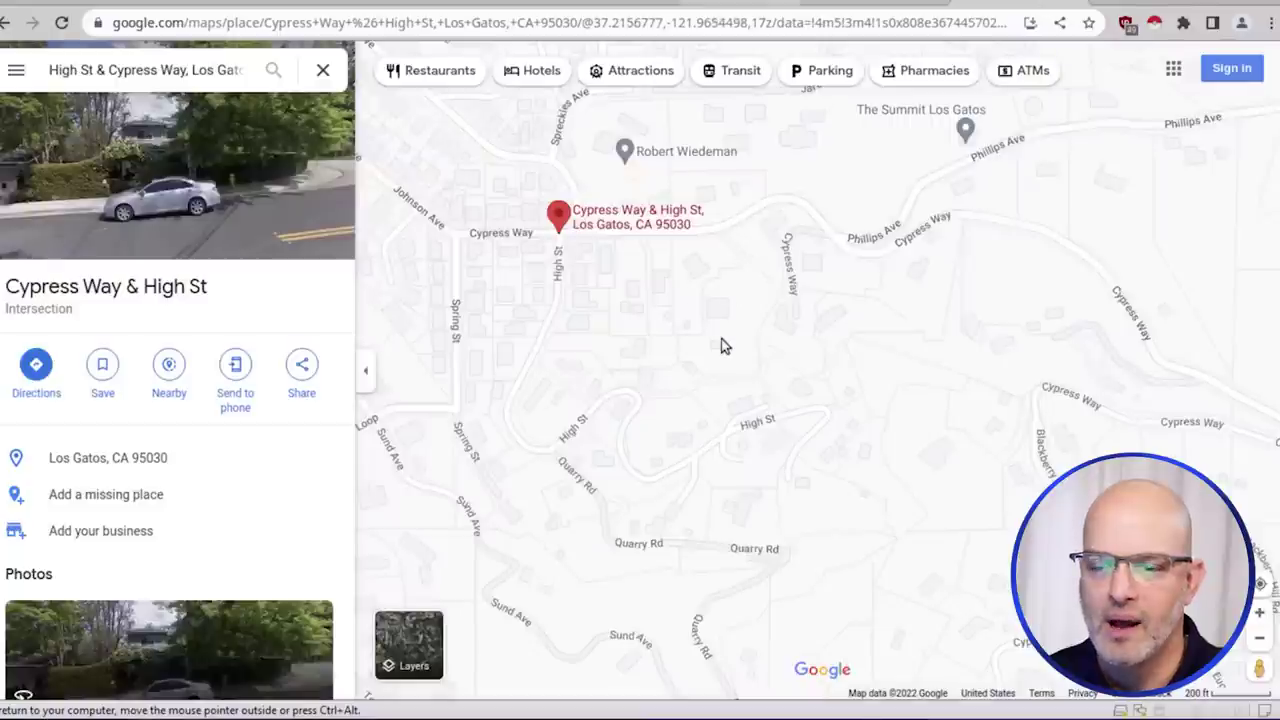
left_click(428, 642)
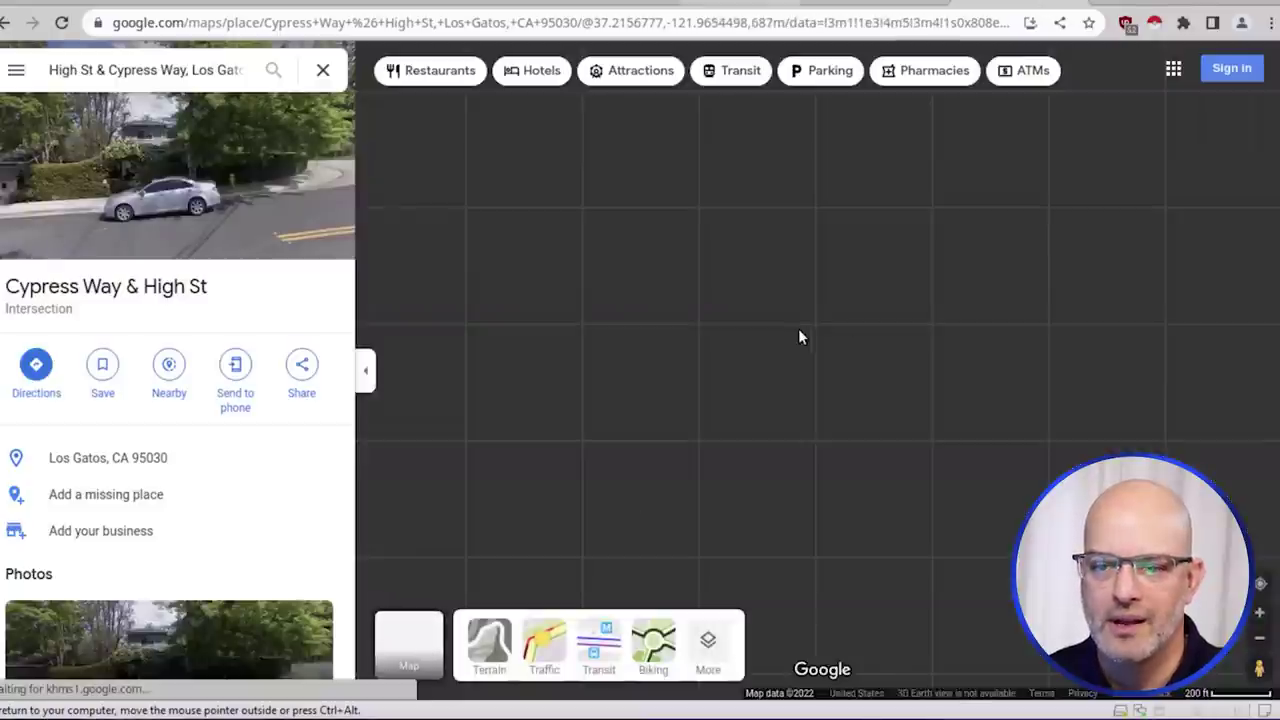
scroll(732, 318, "up", 1)
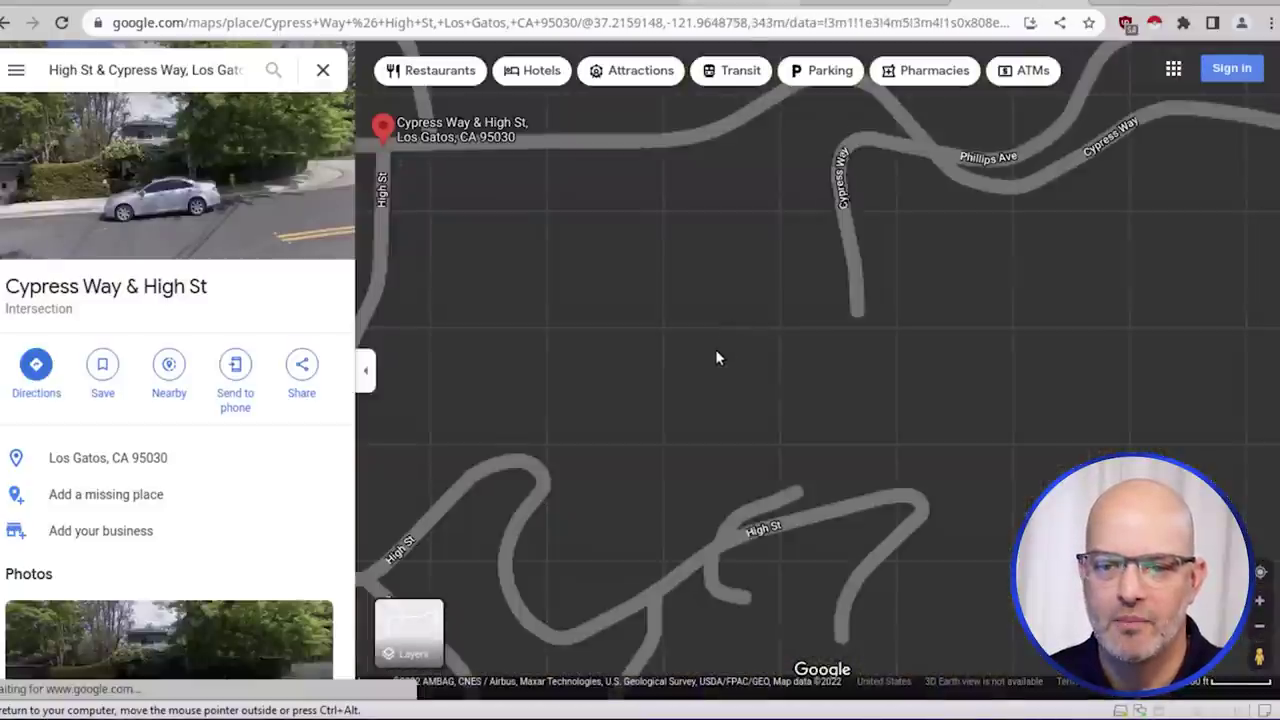
scroll(716, 316, "up", 1)
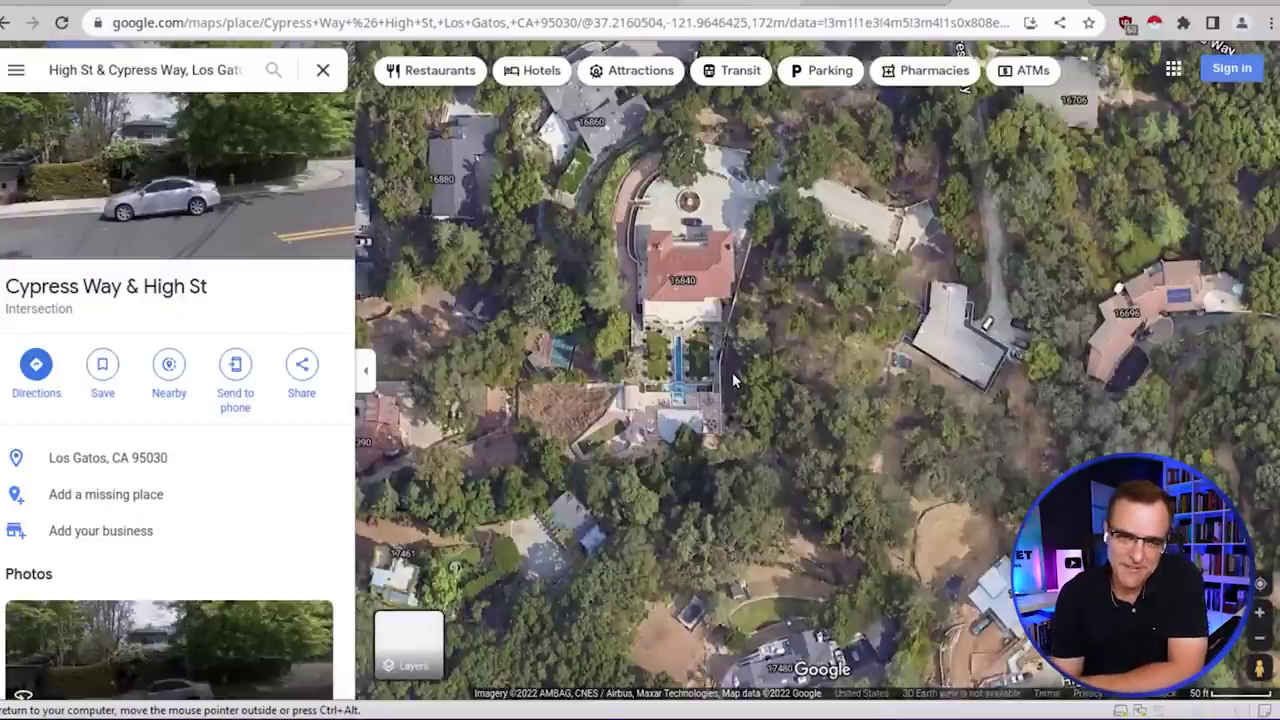
scroll(714, 398, "up", 1)
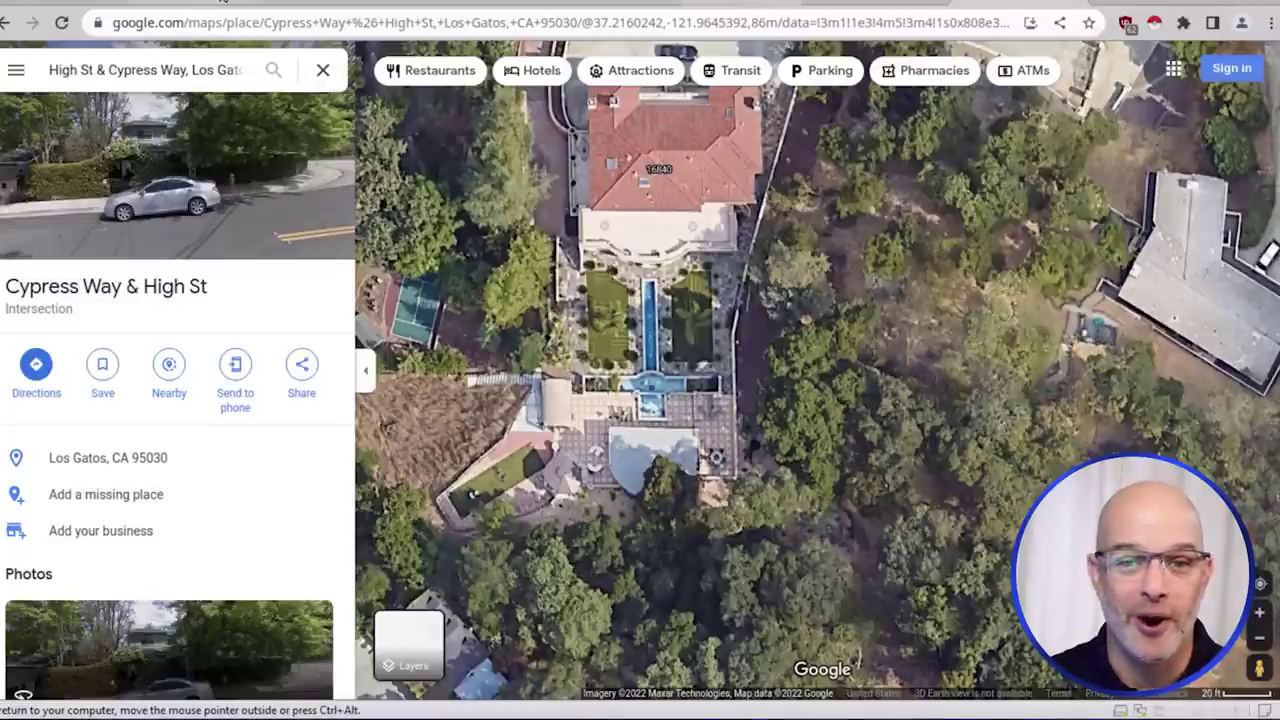
- Return to the GeoSocial Footprint map and review the tweet clusters across California
left_click(180, 2)
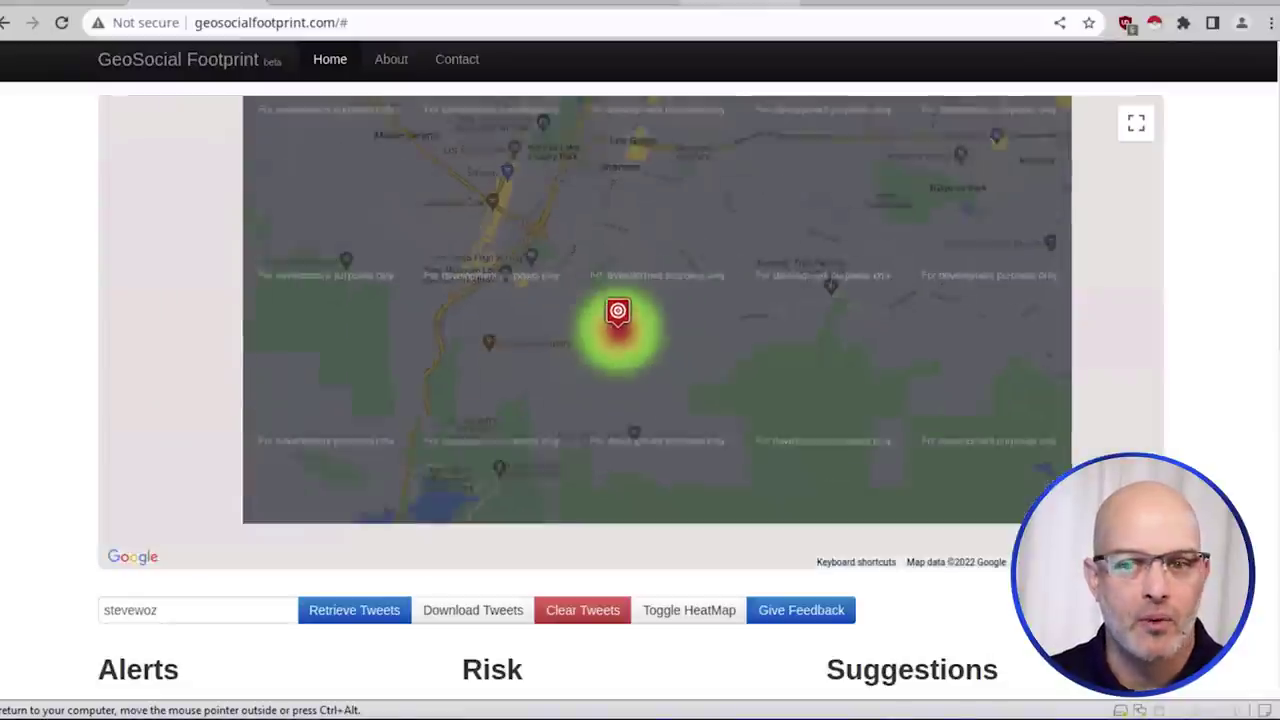
scroll(737, 400, "down", 5)
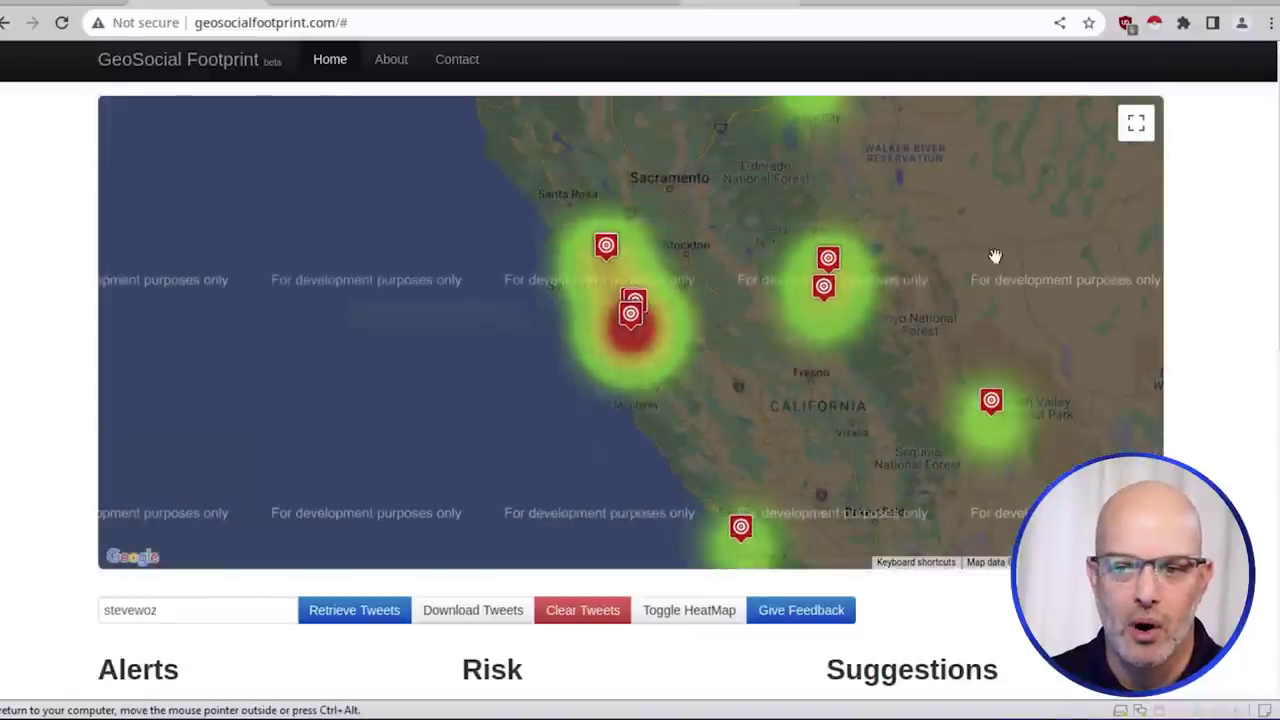
left_click_drag(808, 251, 608, 287)
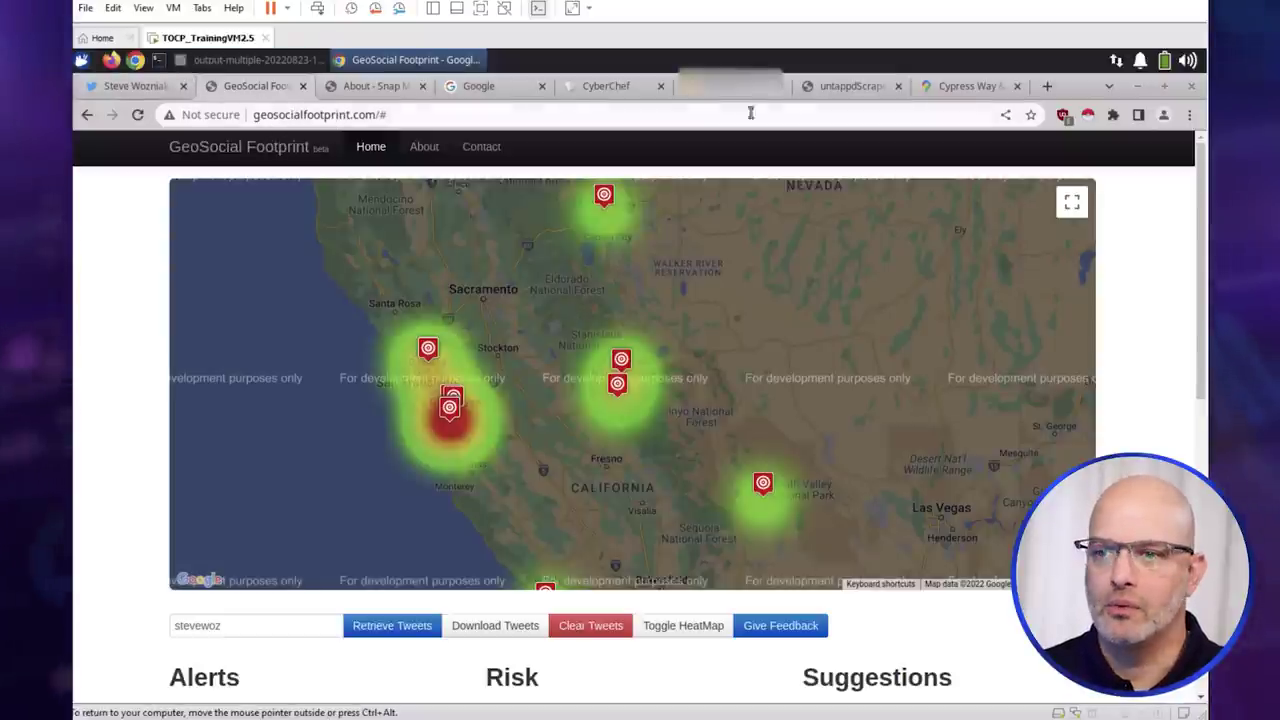
- Open socialbearing.com in a new tab and run a Twitter timeline search for the handle stevewoz
left_click(1048, 86)
type("social")
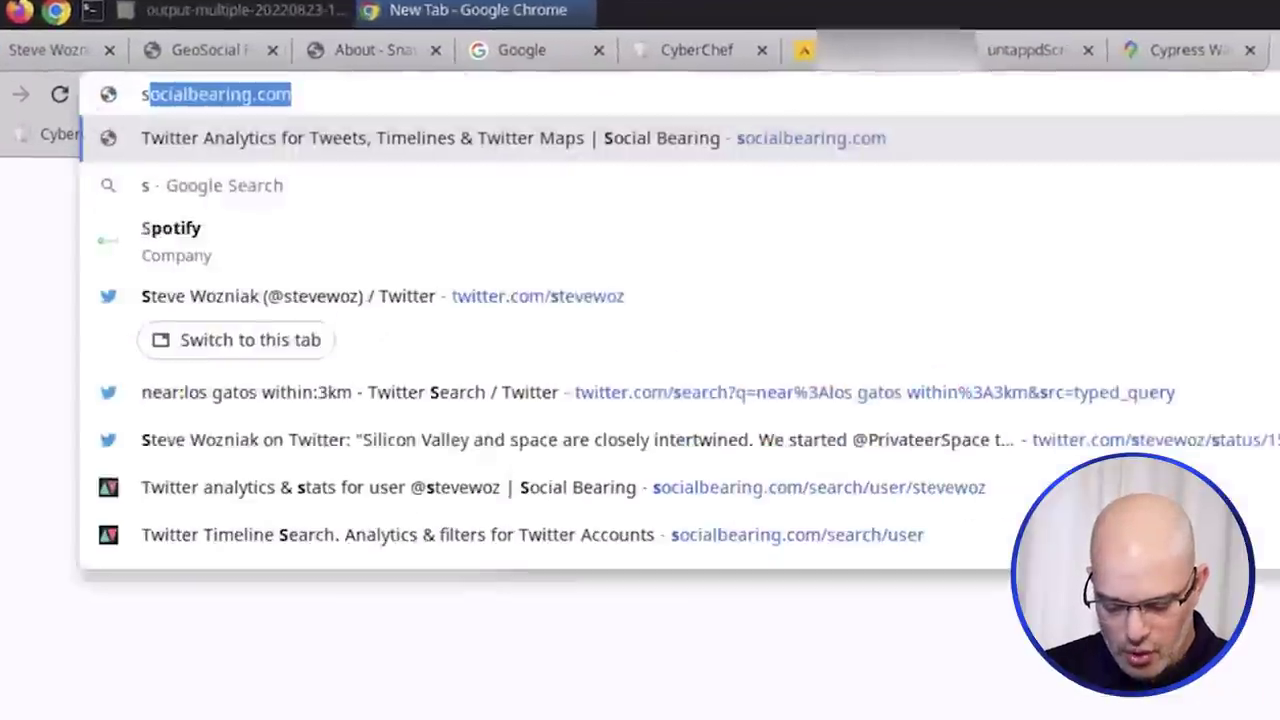
type("bearing.c")
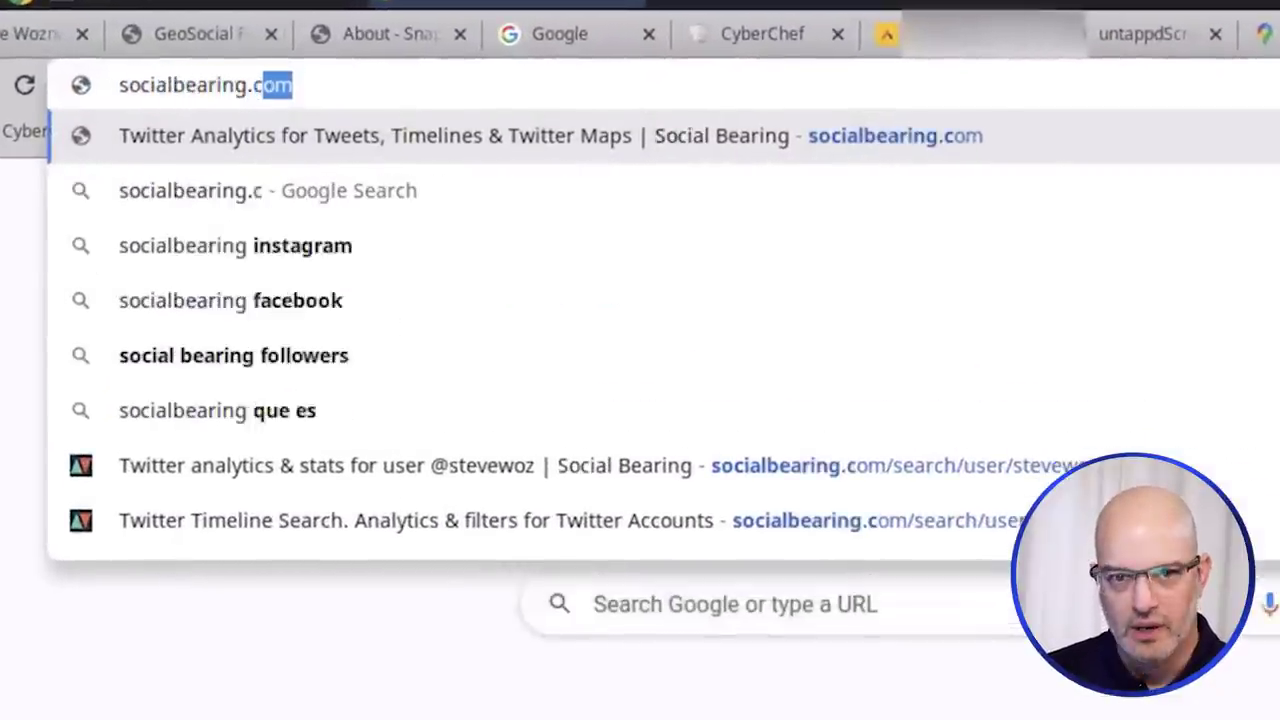
key("Return")
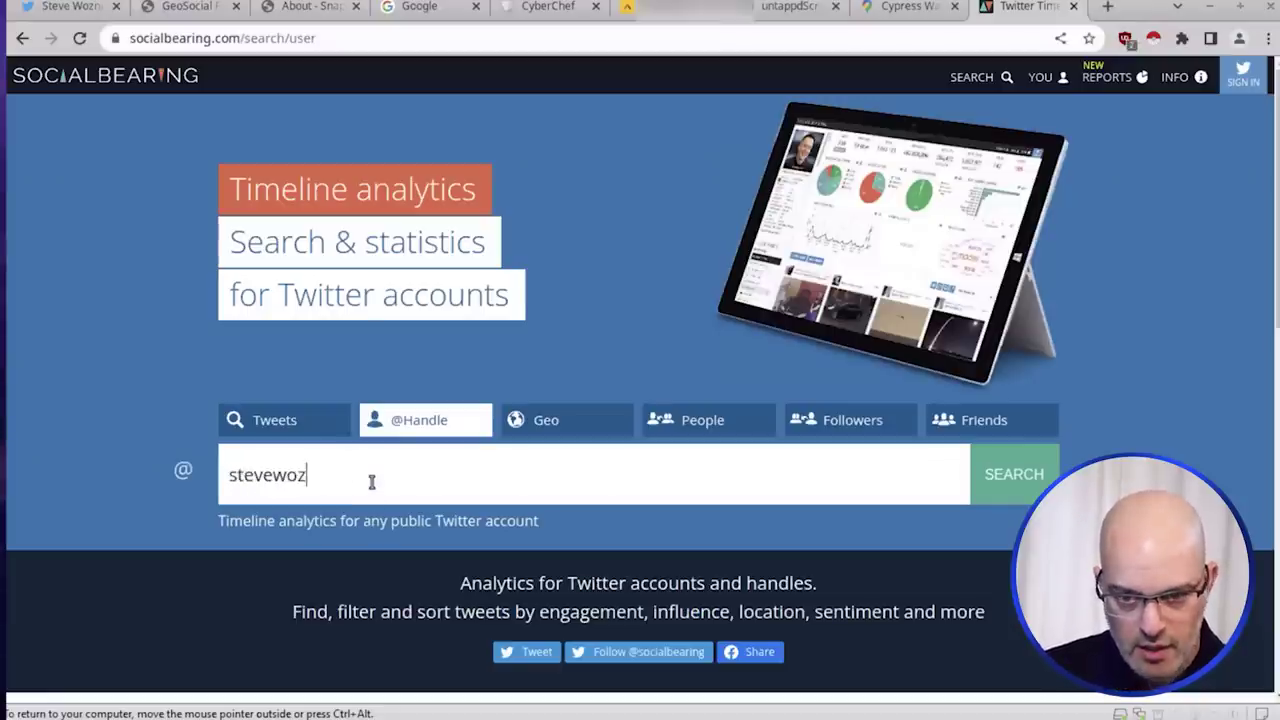
key("Return")
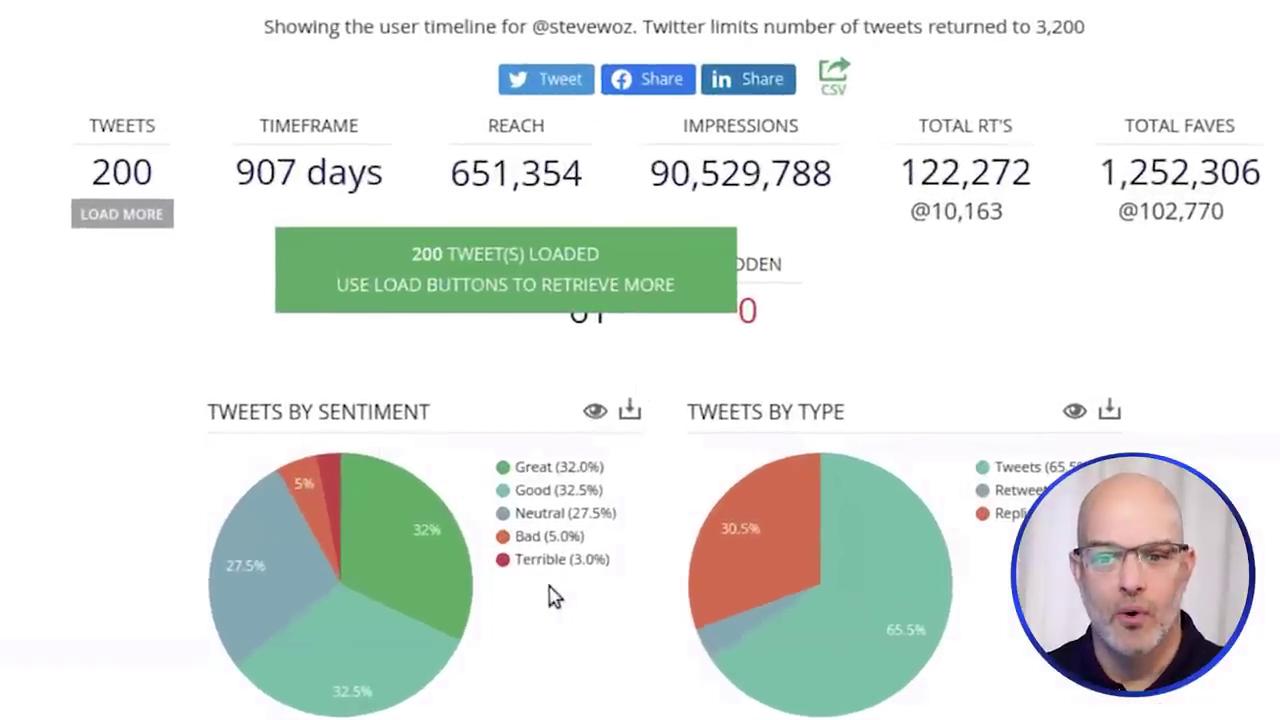
- Load two more batches of older tweets for the account and bring the tweets-by-source chart into view
left_click(140, 218)
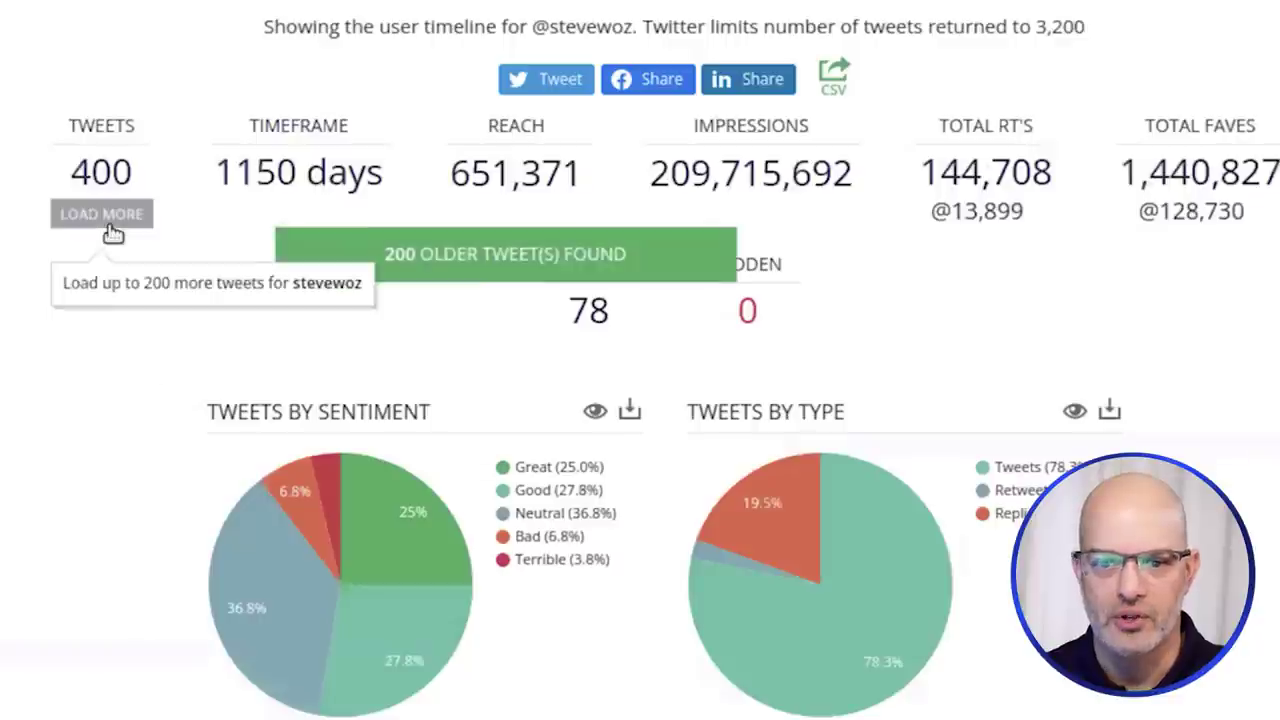
left_click(110, 226)
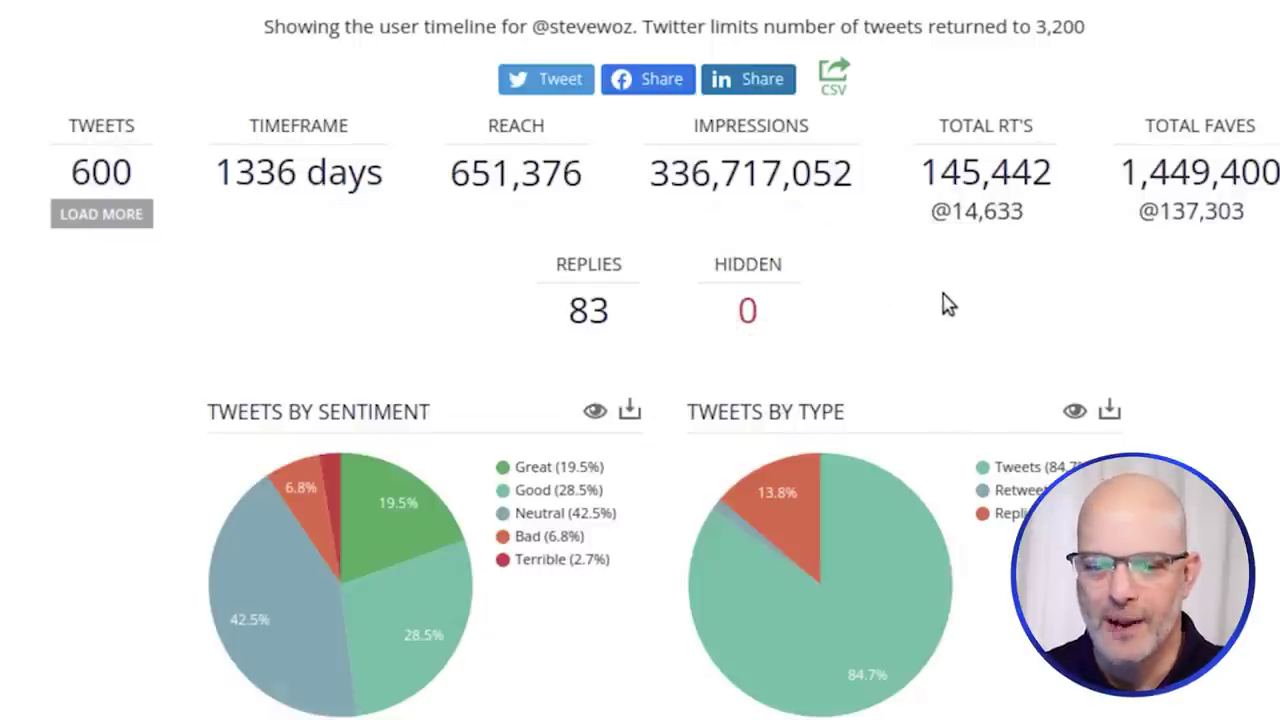
scroll(948, 303, "down", 4)
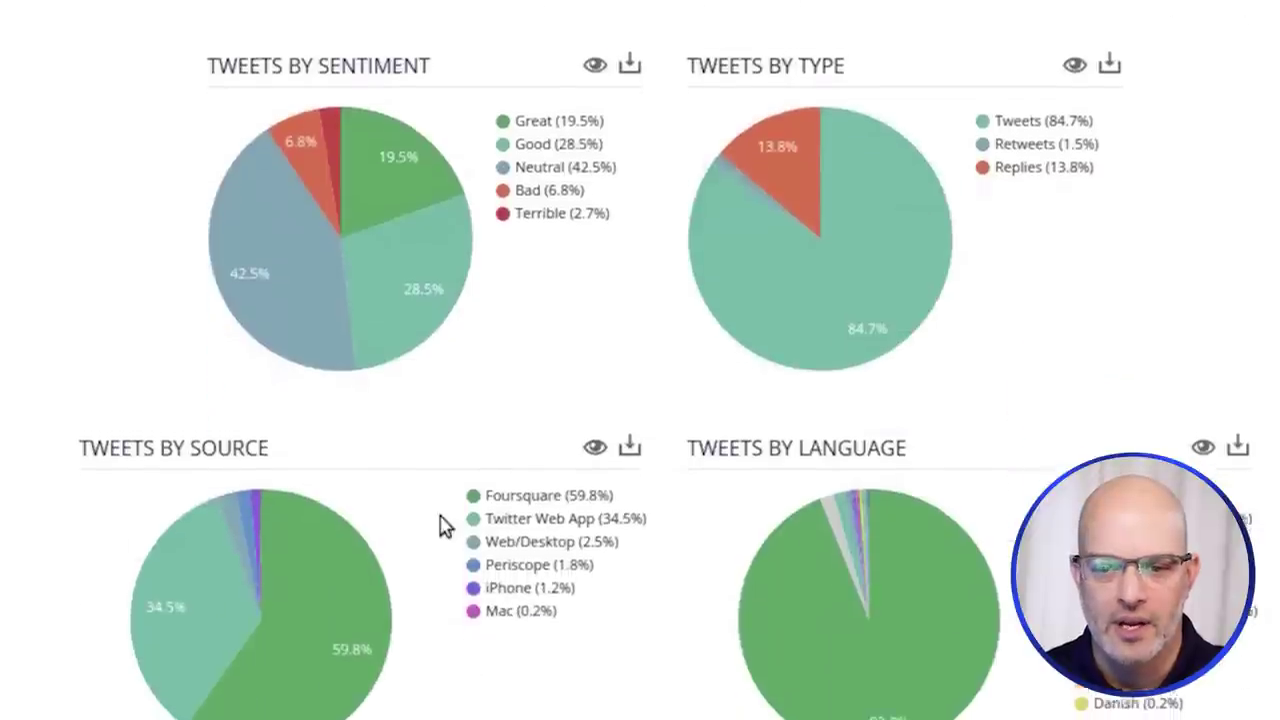
- Examine the Foursquare share in the tweets-by-source chart and filter the timeline to geolocated tweets only
scroll(445, 527, "down", 1)
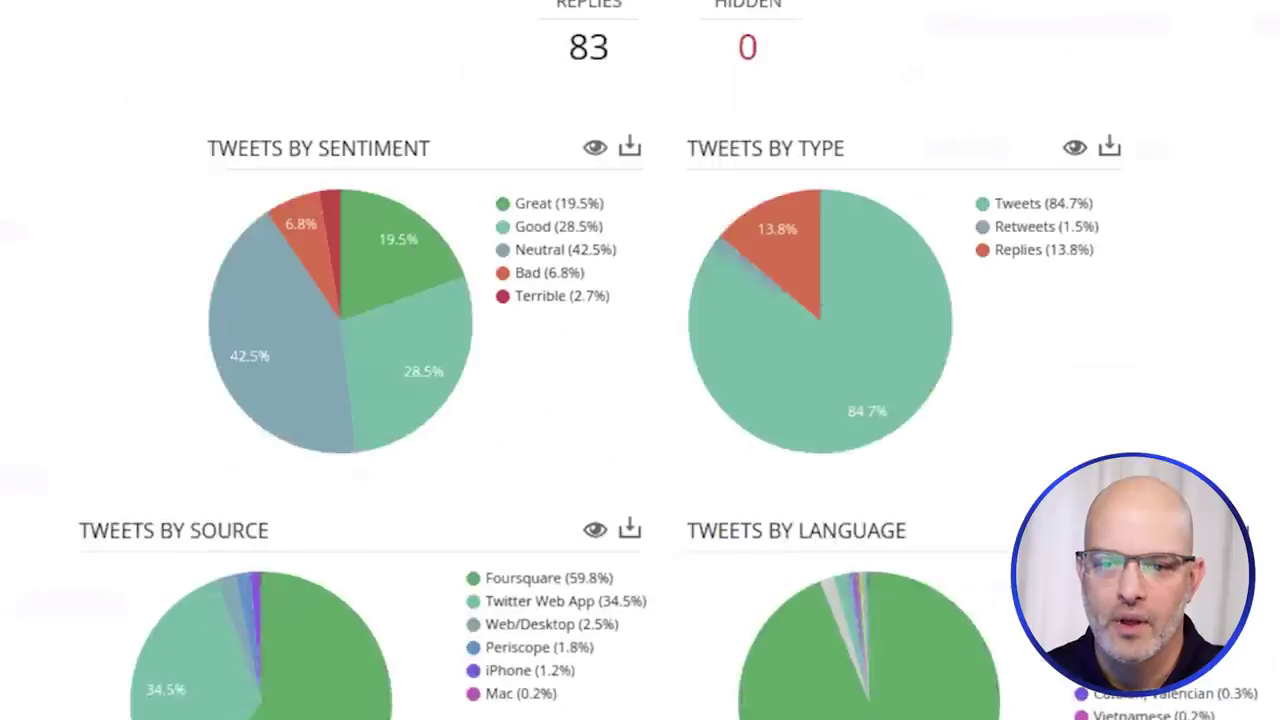
scroll(640, 360, "down", 5)
mouse_move(300, 323)
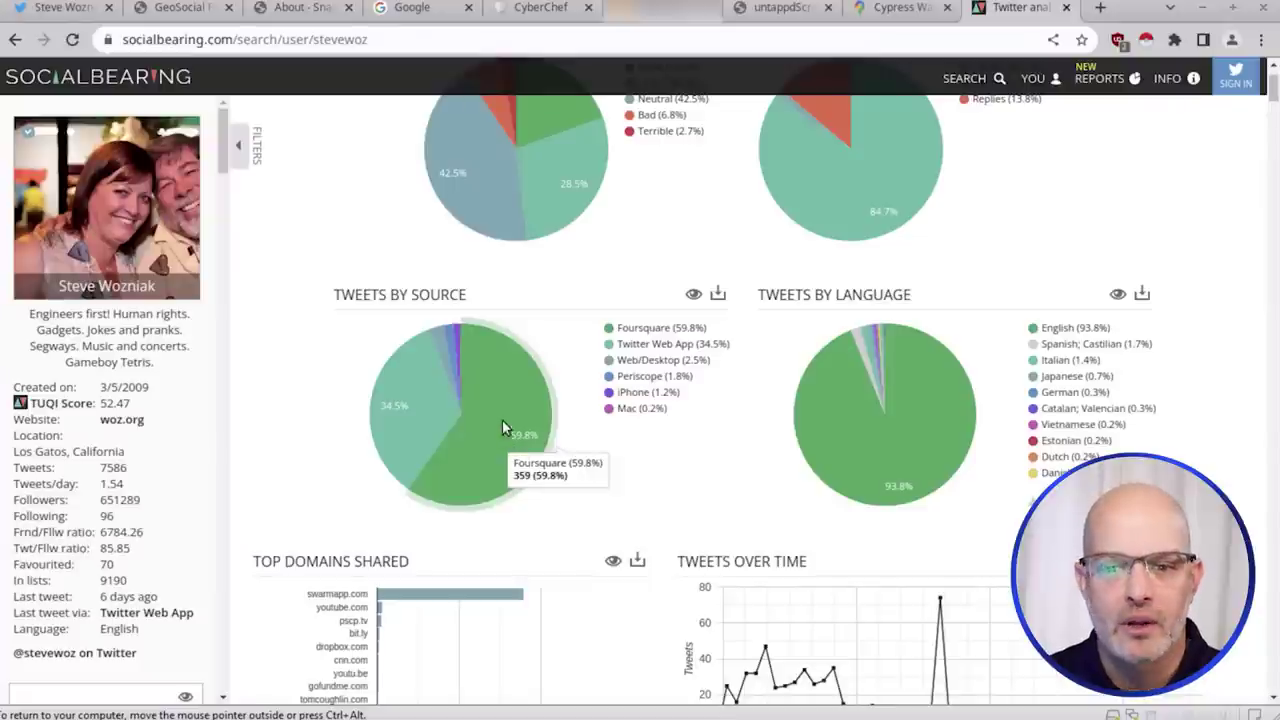
scroll(121, 513, "down", 8)
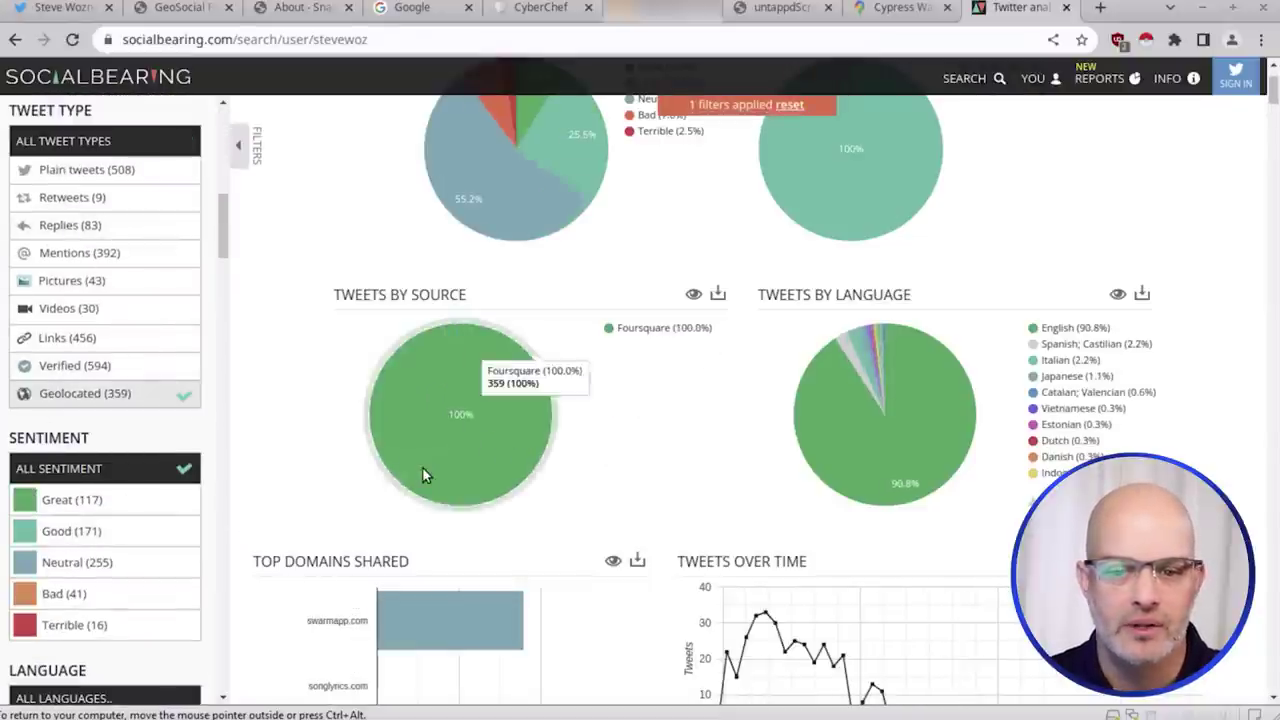
- Review the geolocated tweets, checking the posting source and location of the Berkeley and Death Valley check-ins
scroll(514, 437, "down", 2)
scroll(748, 335, "down", 10)
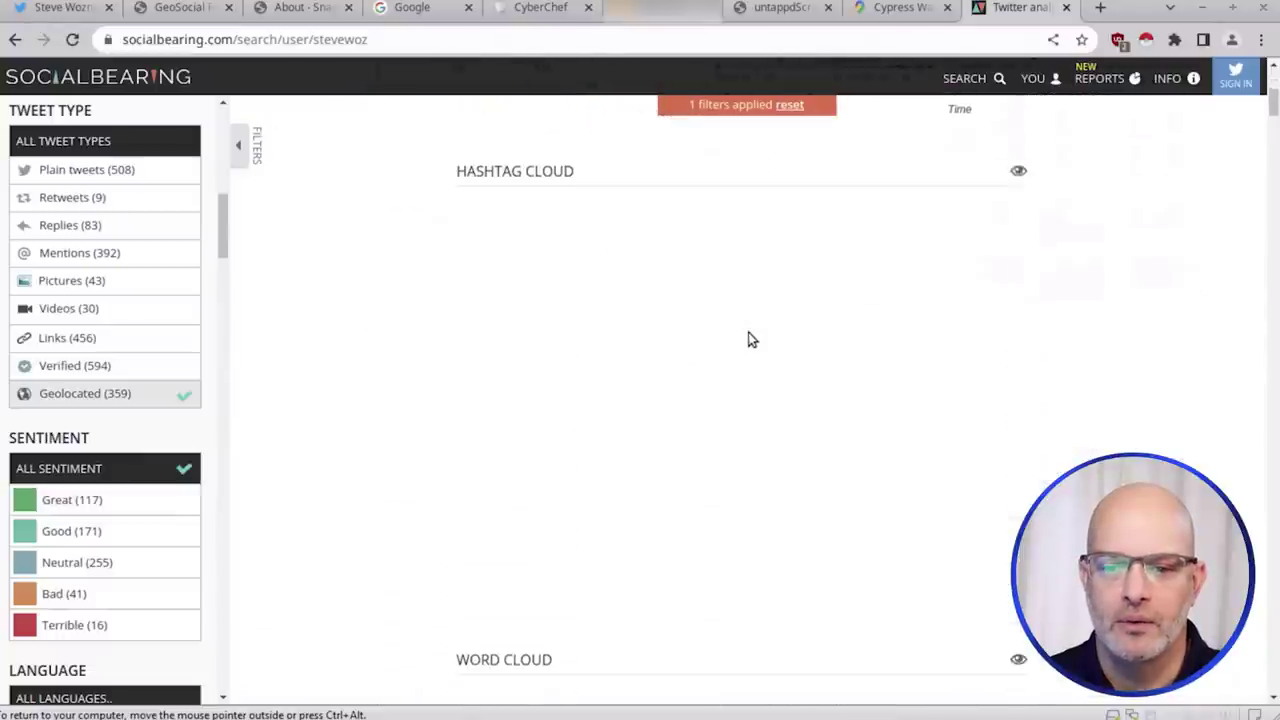
scroll(748, 360, "down", 6)
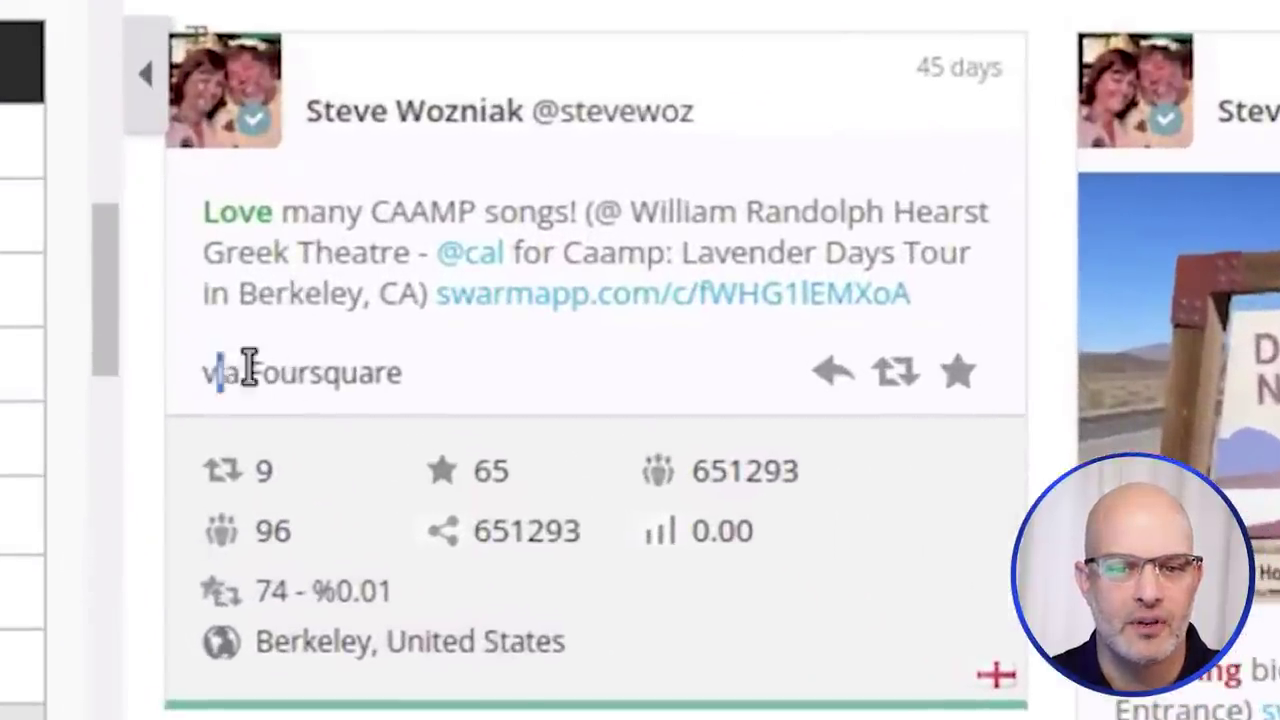
left_click_drag(248, 368, 342, 370)
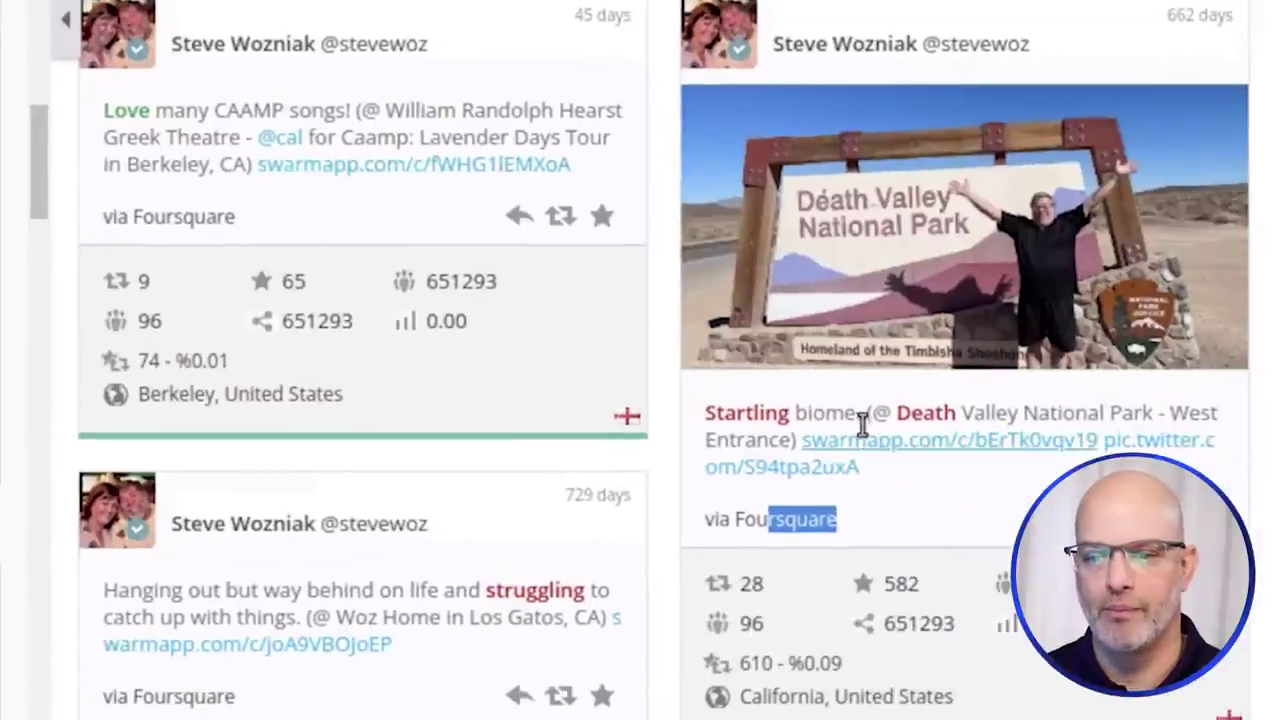
mouse_move(712, 668)
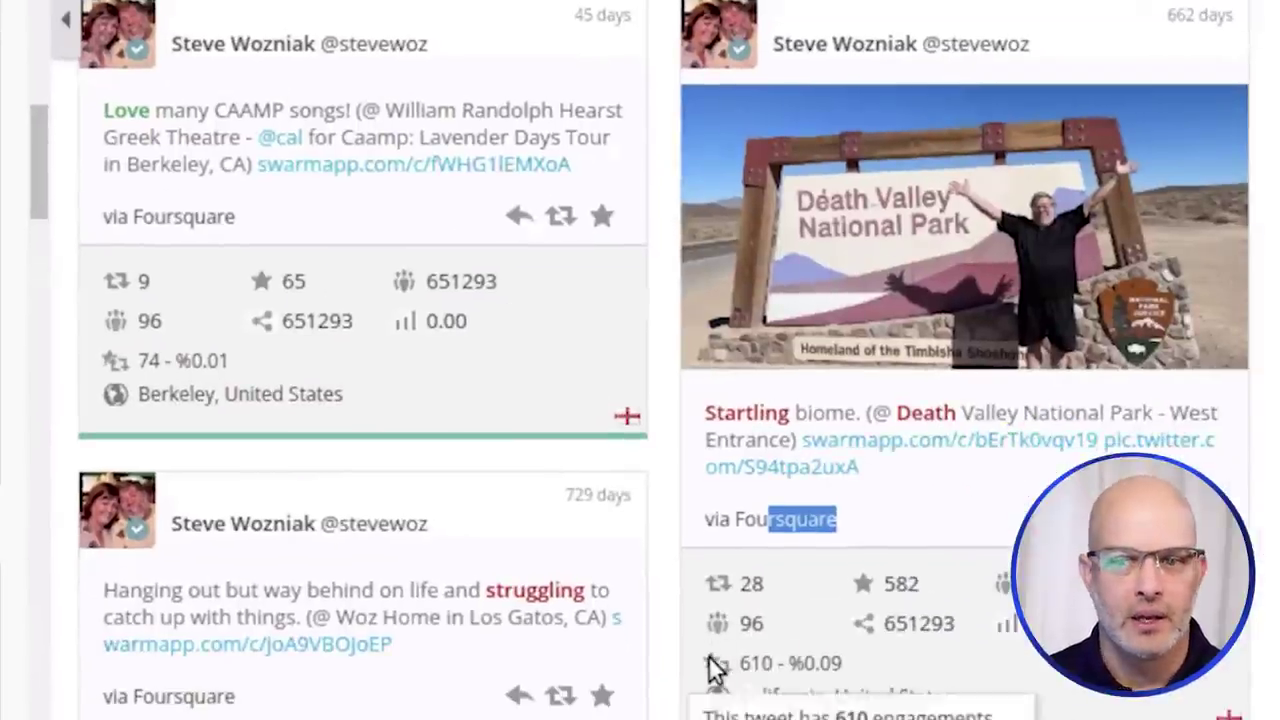
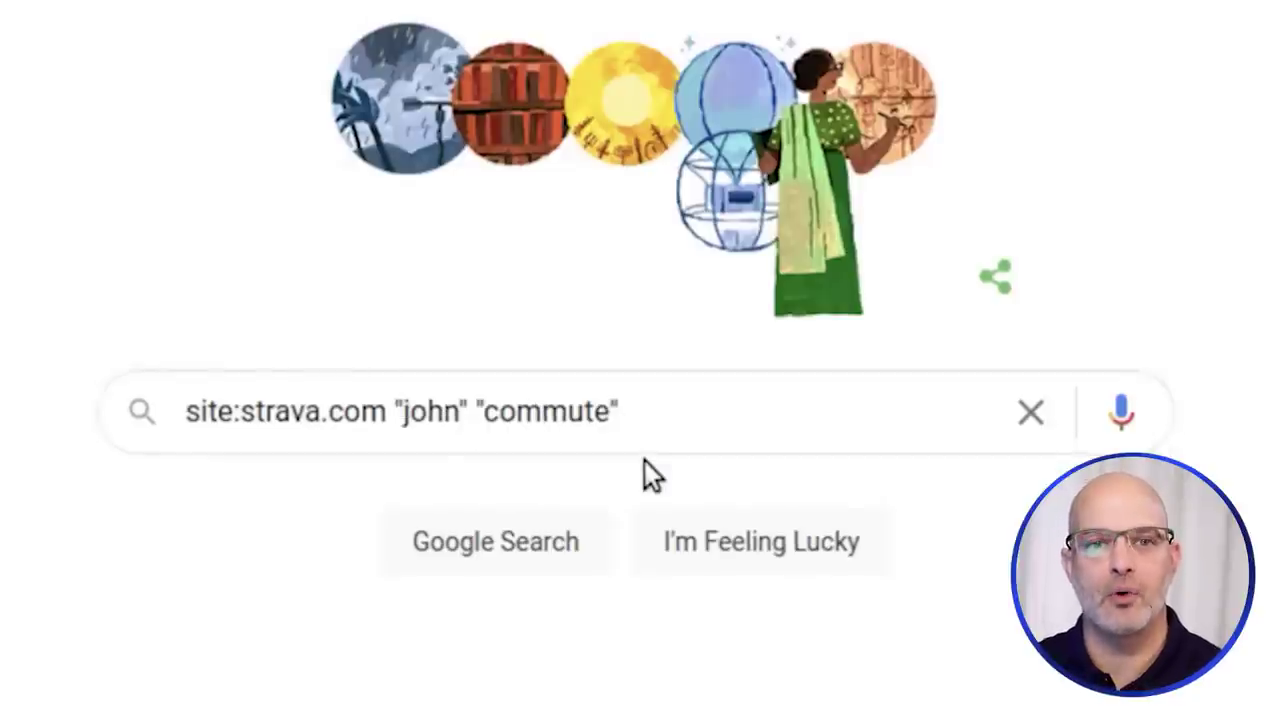
- Run the Google search for site:strava.com with a quoted first name and "commute", and open both cyclist profile results in new tabs
left_click(700, 410)
key("Return")
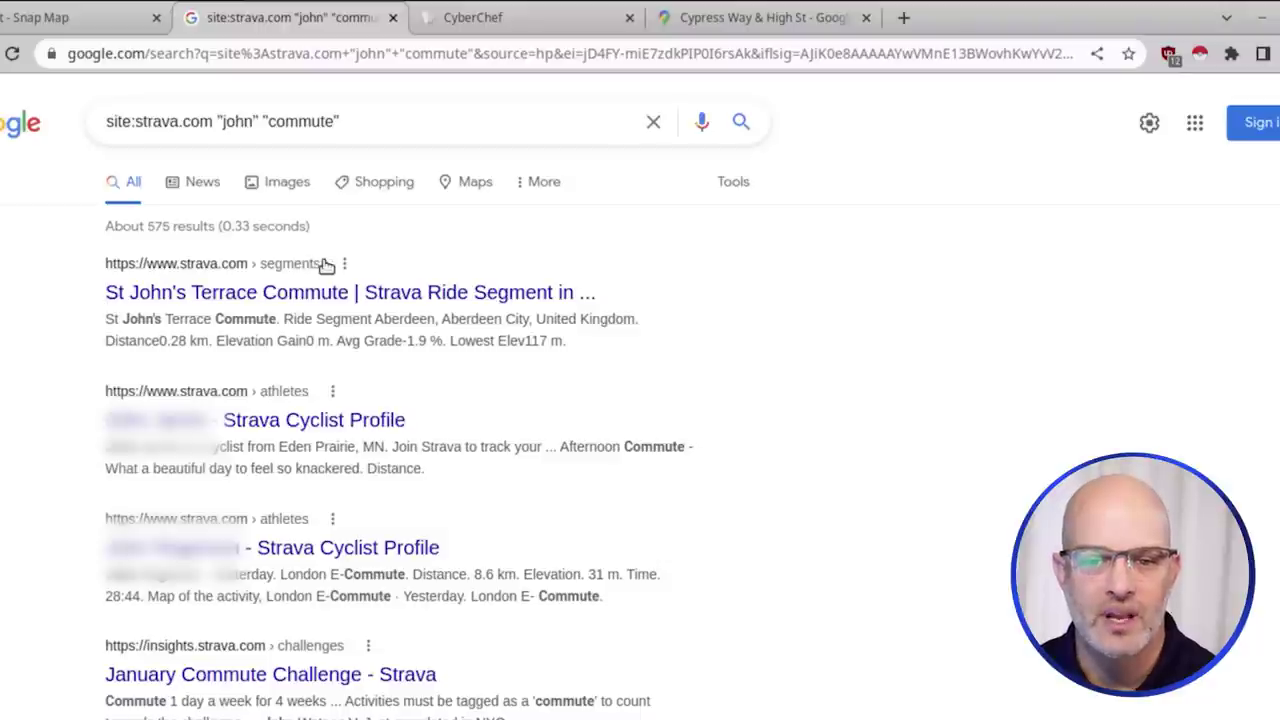
right_click(283, 425)
left_click(334, 442)
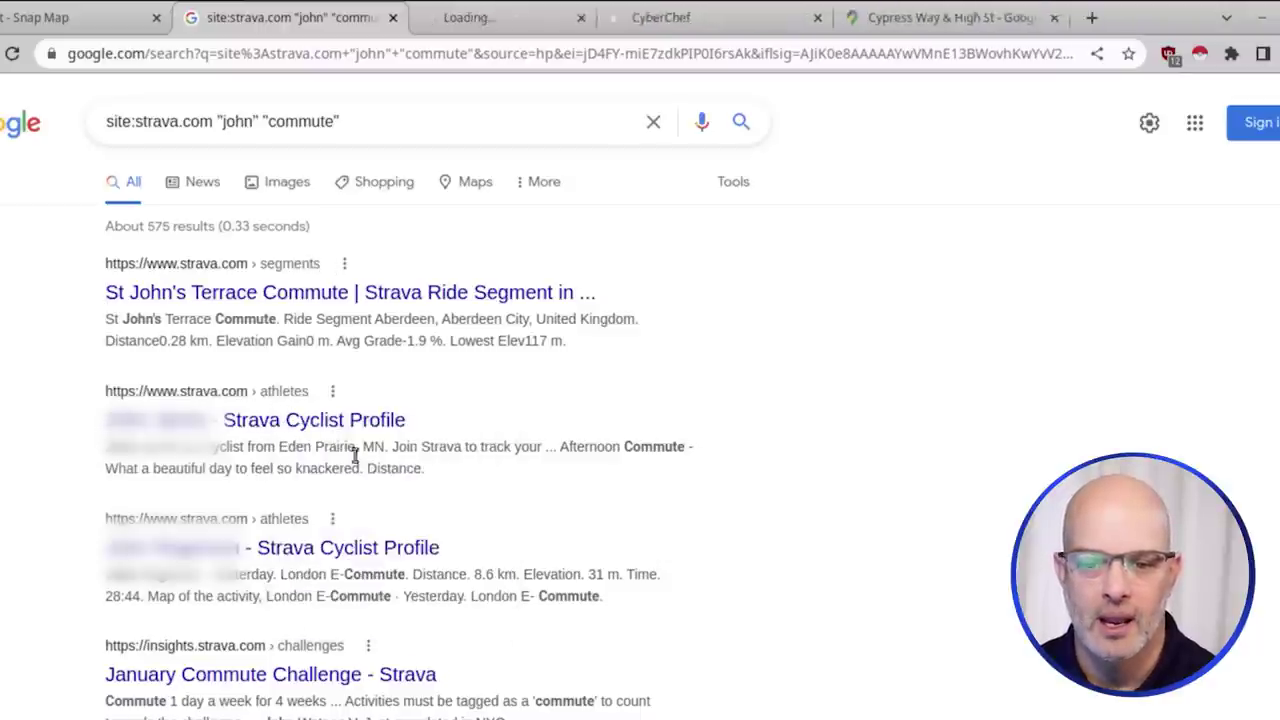
right_click(292, 559)
left_click(386, 571)
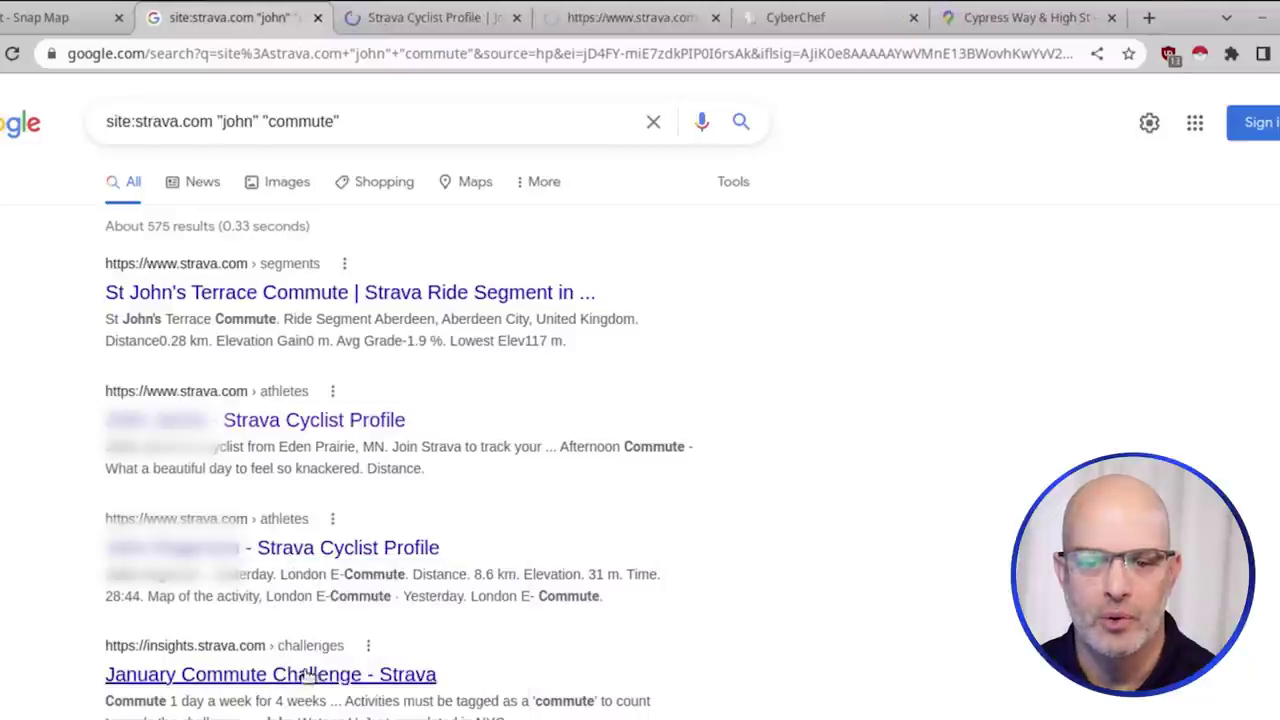
- Open the first Strava cyclist profile and examine its ride maps down to the Morning Commute activity
left_click(444, 18)
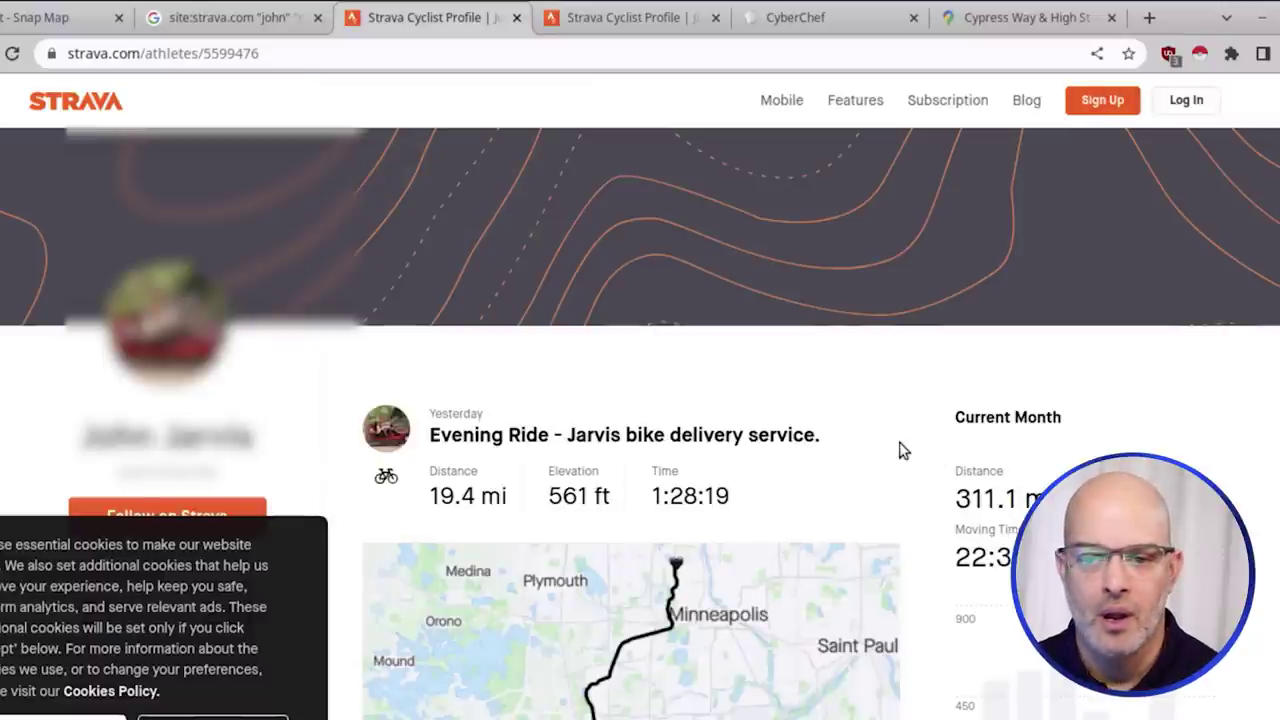
scroll(903, 451, "down", 2)
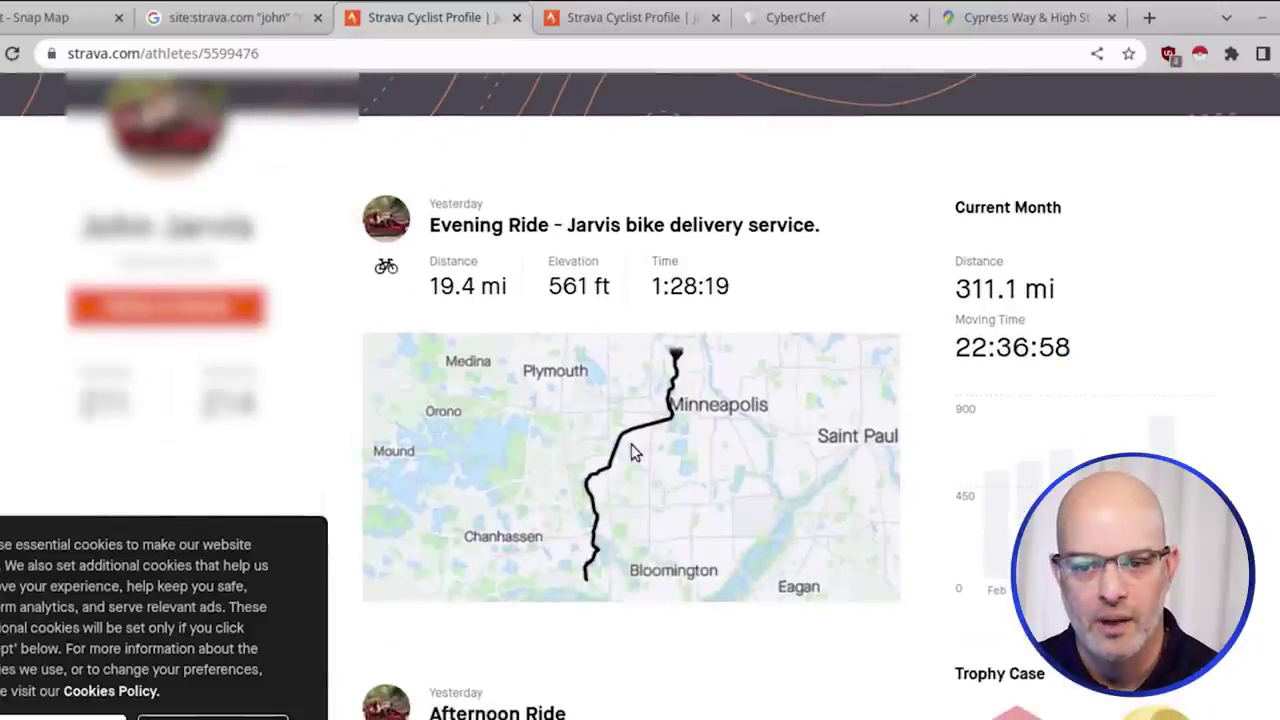
scroll(553, 513, "down", 9)
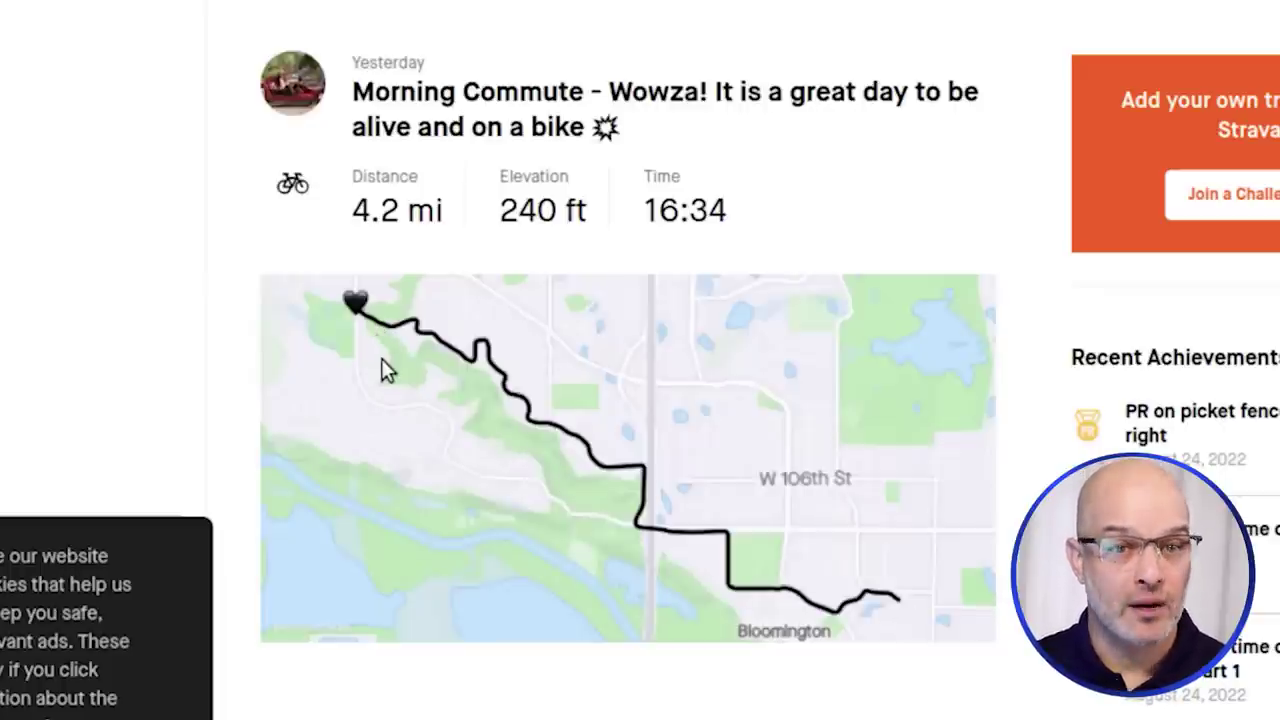
- Open the profile page's source code and find the Morning Commute ride in it by searching for "4.2 m"
right_click(441, 158)
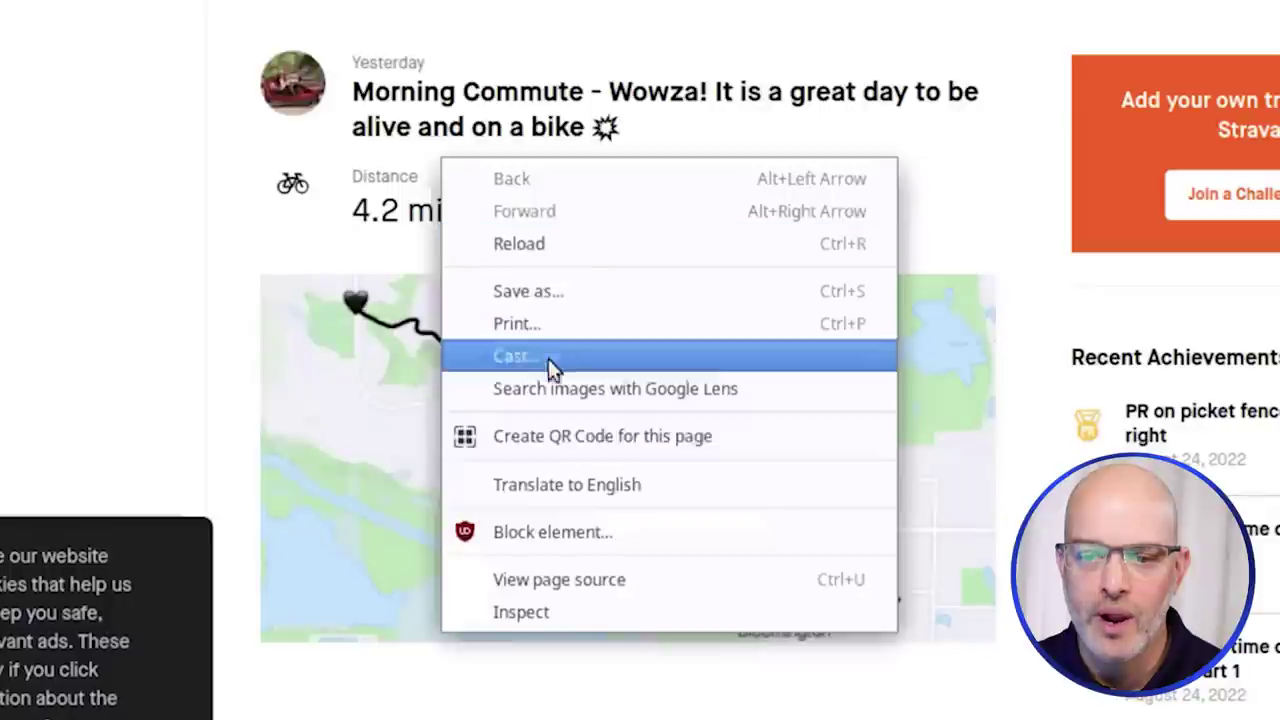
left_click(586, 580)
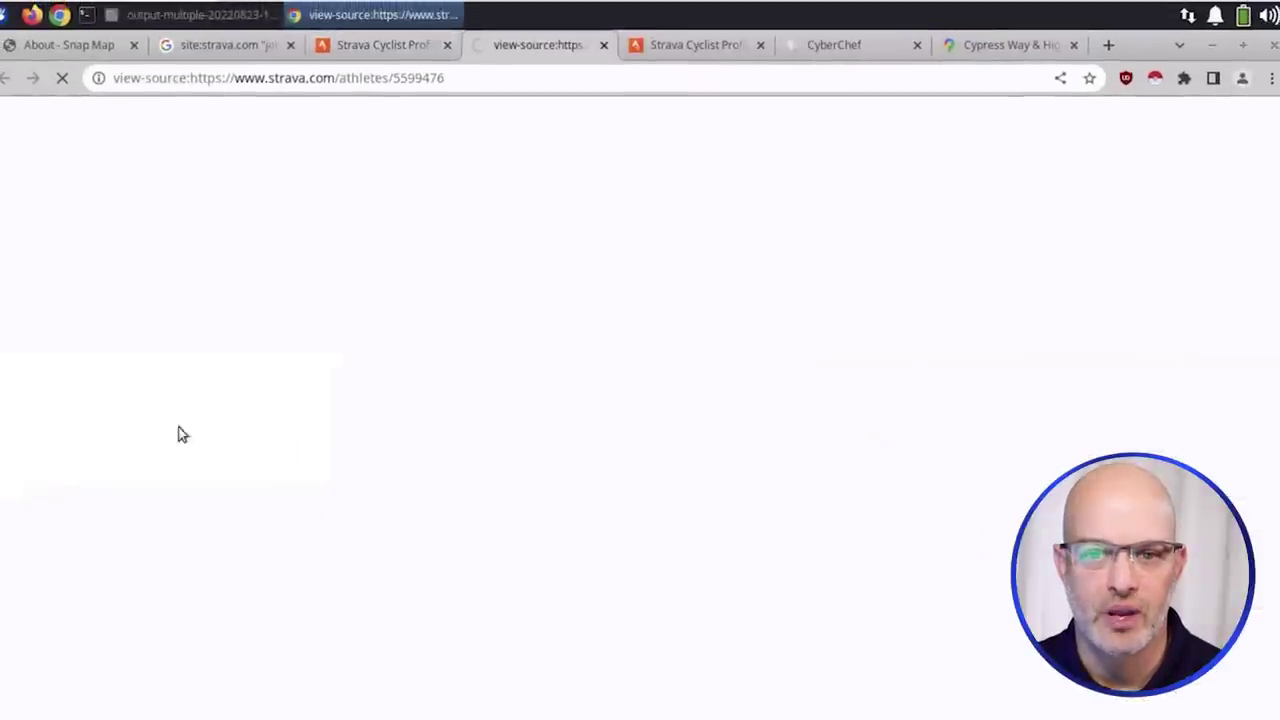
left_click(363, 52)
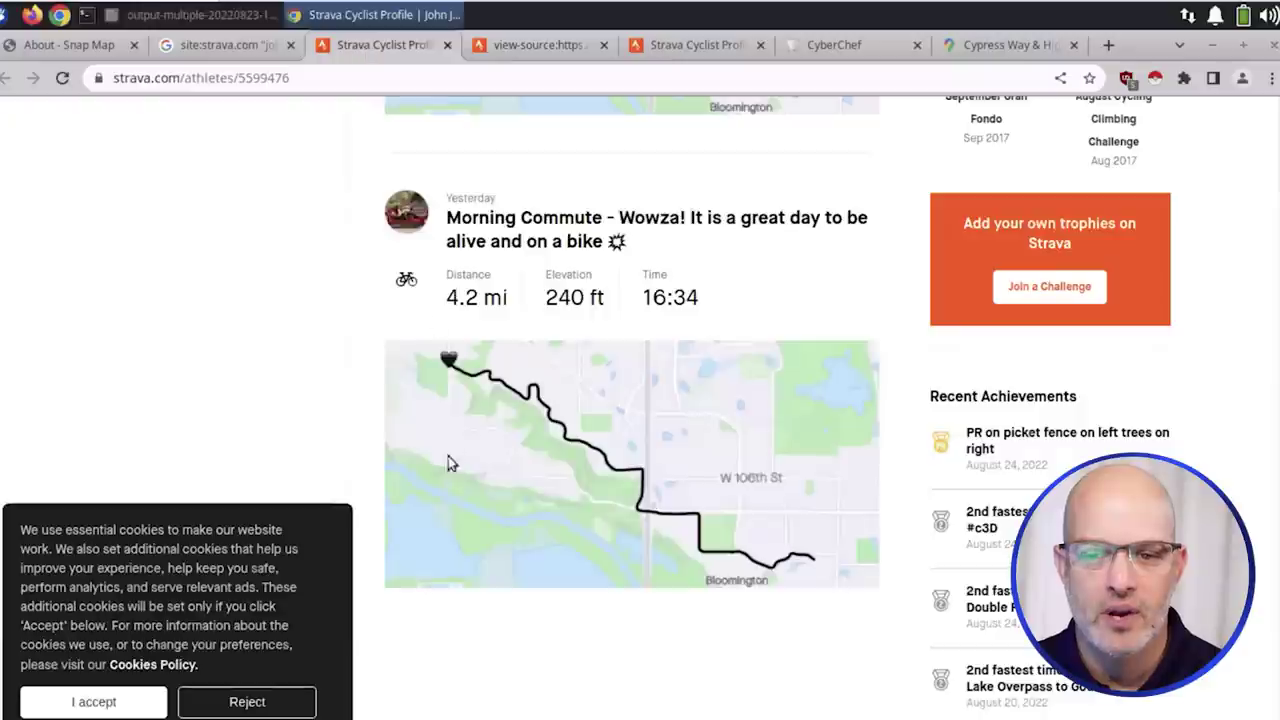
left_click_drag(448, 296, 505, 297)
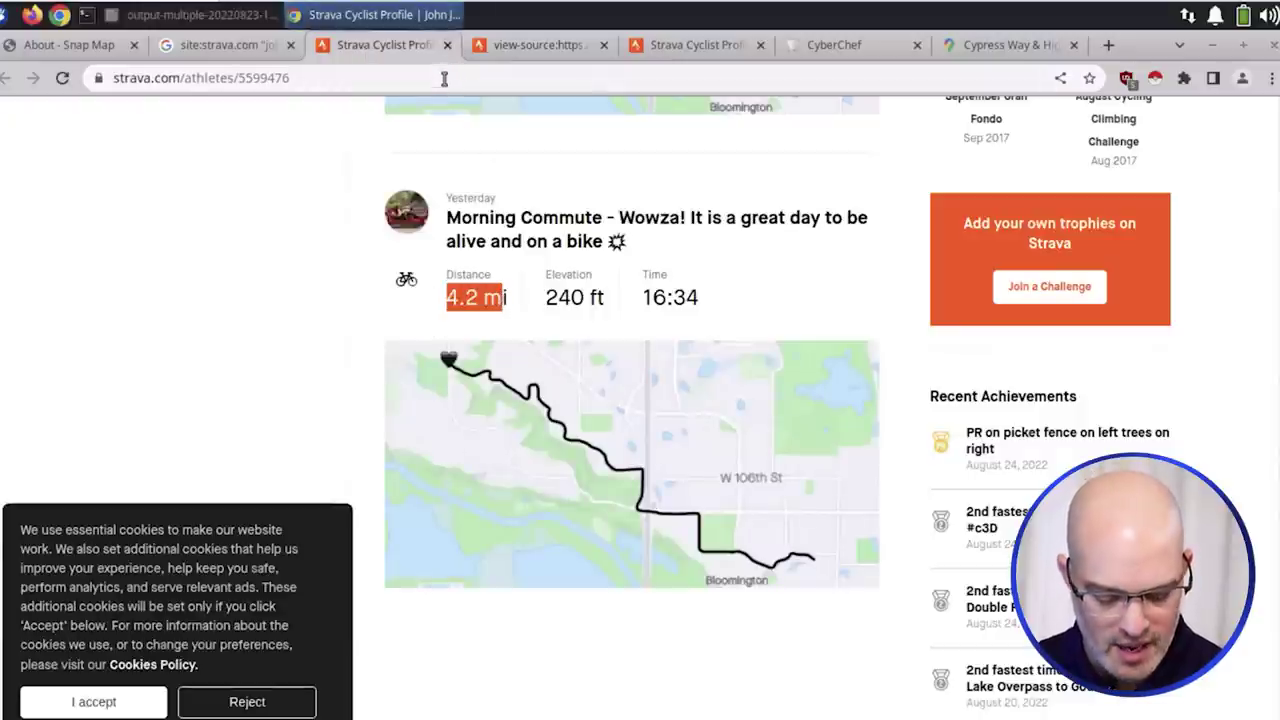
key("ctrl+Tab")
key("ctrl+f")
type("4.2 m")
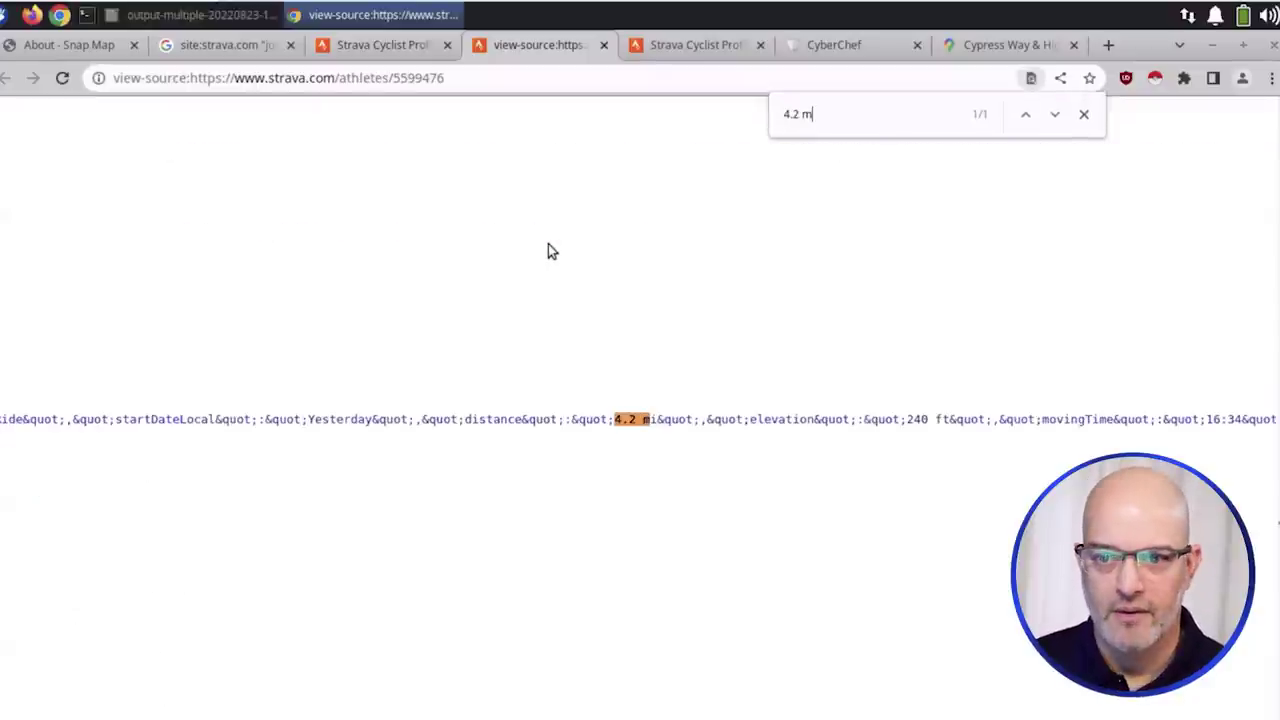
- Examine the Morning Commute entry in the page source, checking the fields before its distance such as the ride name
left_click_drag(380, 419, 3, 413)
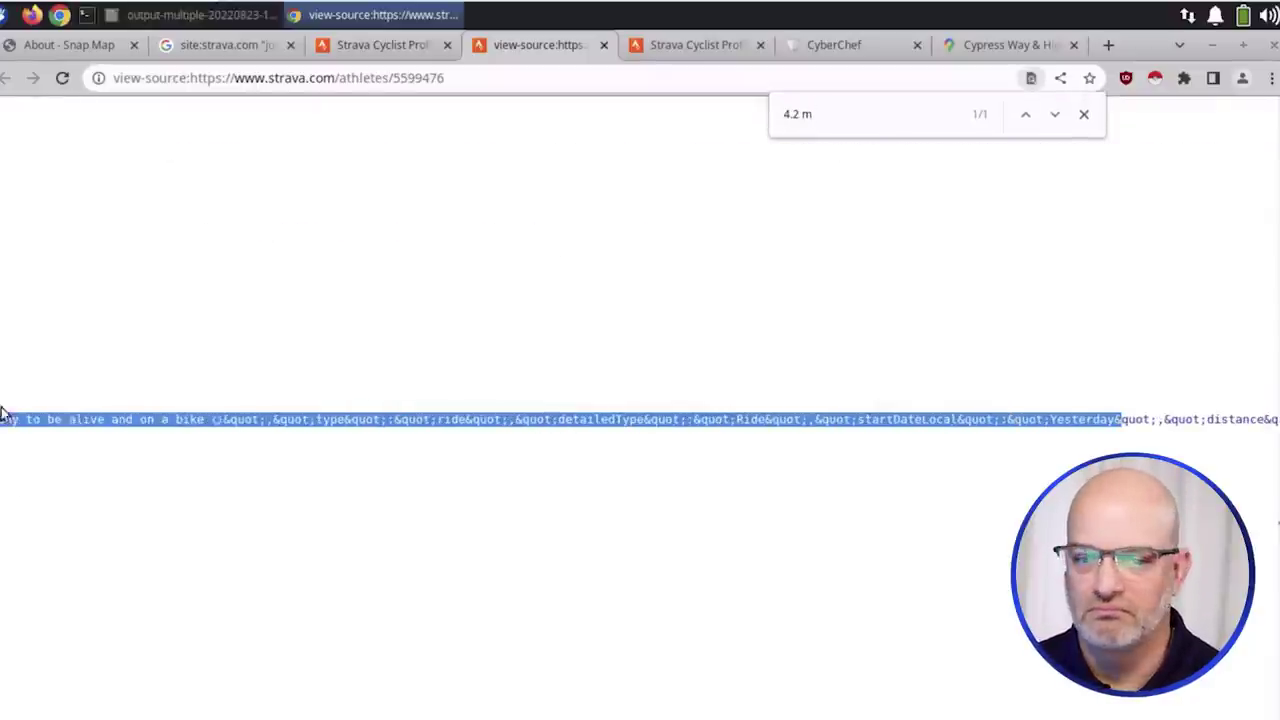
left_click(139, 420)
left_click_drag(139, 420, 3, 418)
left_click(393, 419)
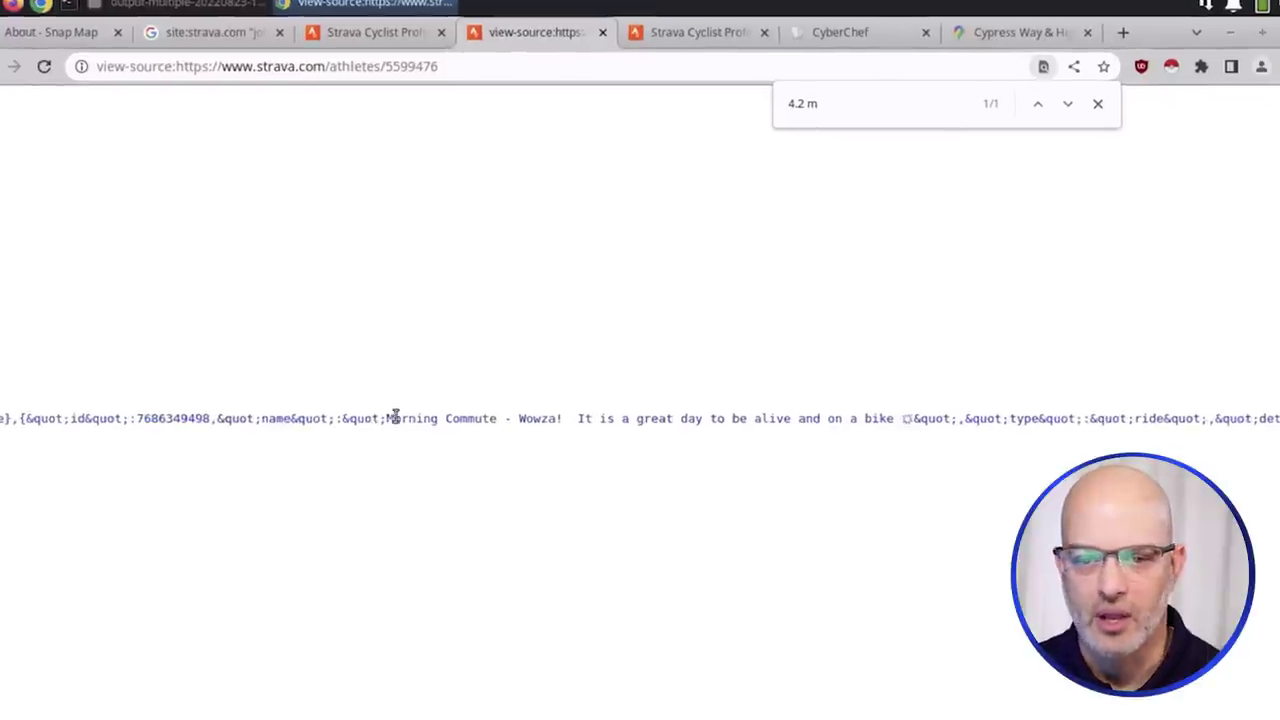
left_click_drag(393, 419, 250, 411)
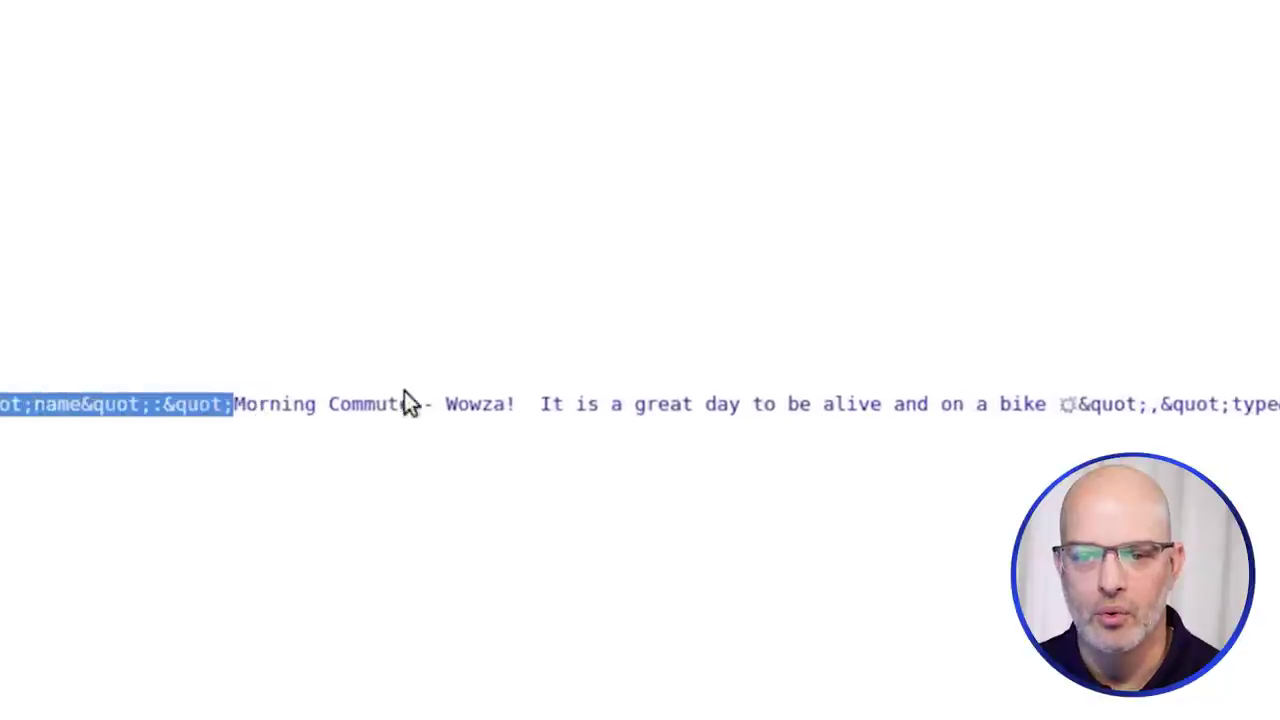
left_click_drag(404, 391, 663, 417)
left_click_drag(843, 422, 1028, 414)
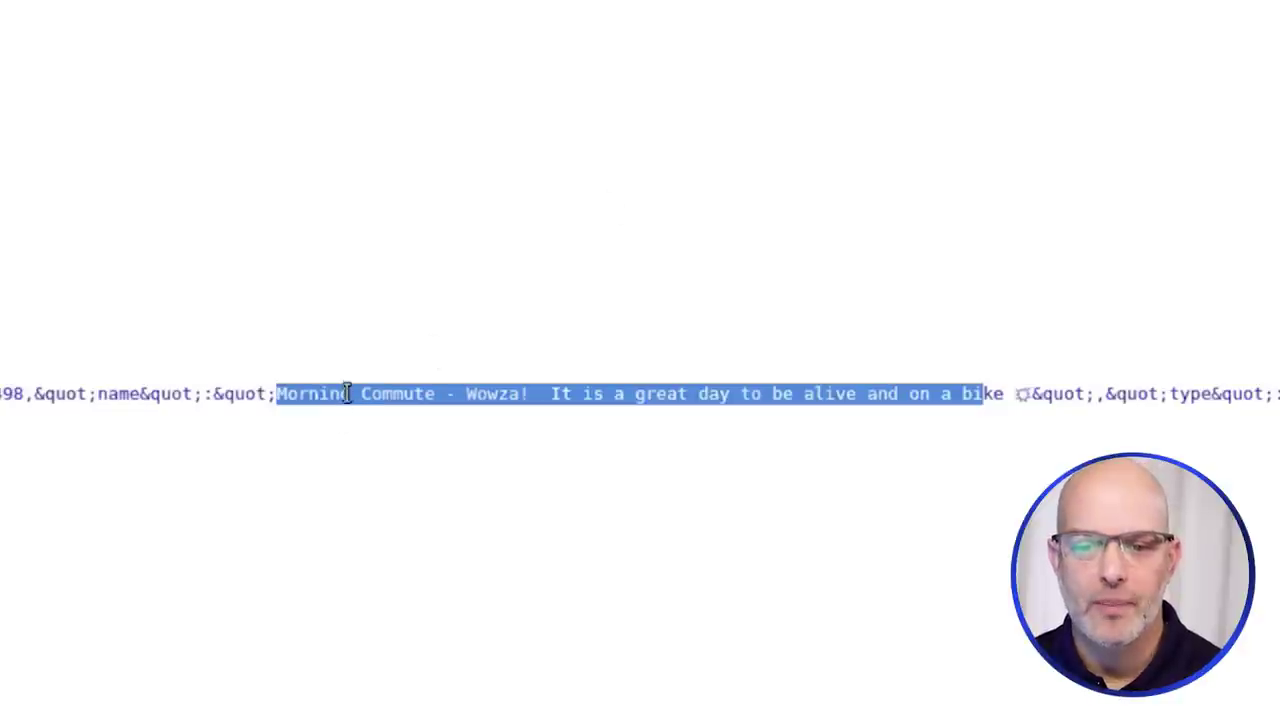
left_click_drag(347, 393, 351, 393)
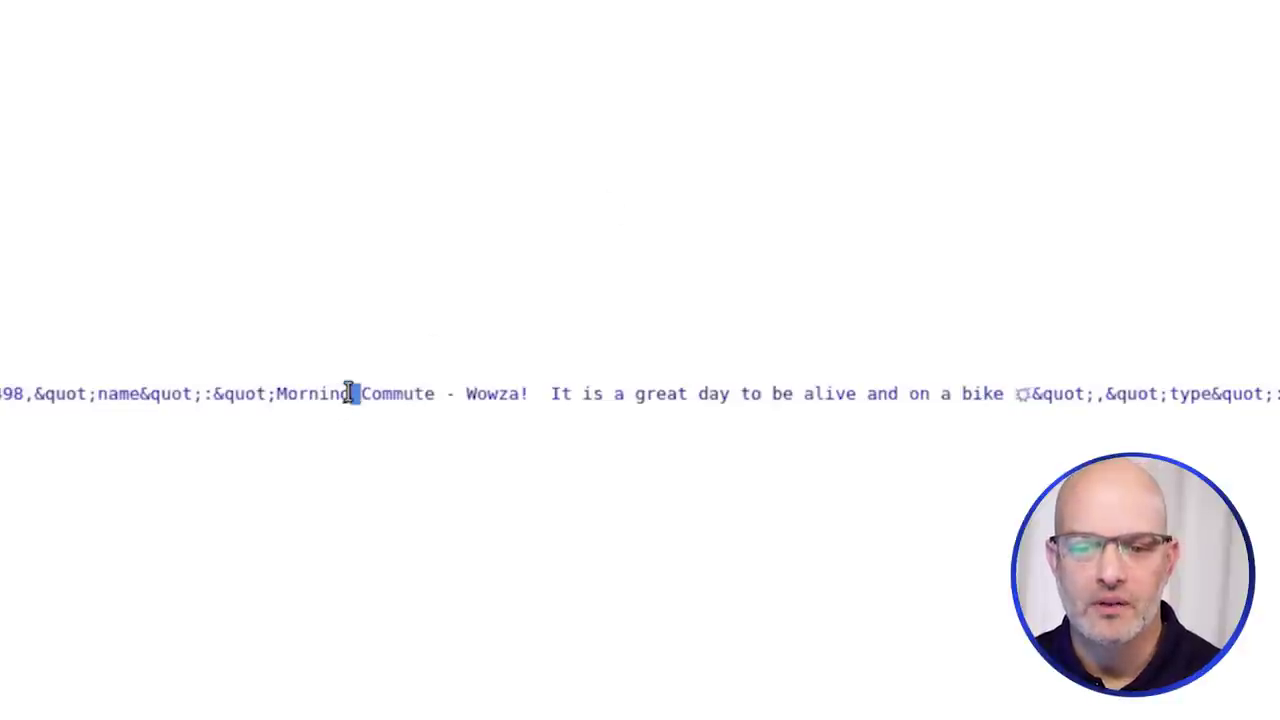
- Copy the whole source line containing the ride data and paste it into the CyberChef input
triple_click(349, 393)
right_click(349, 393)
left_click(415, 402)
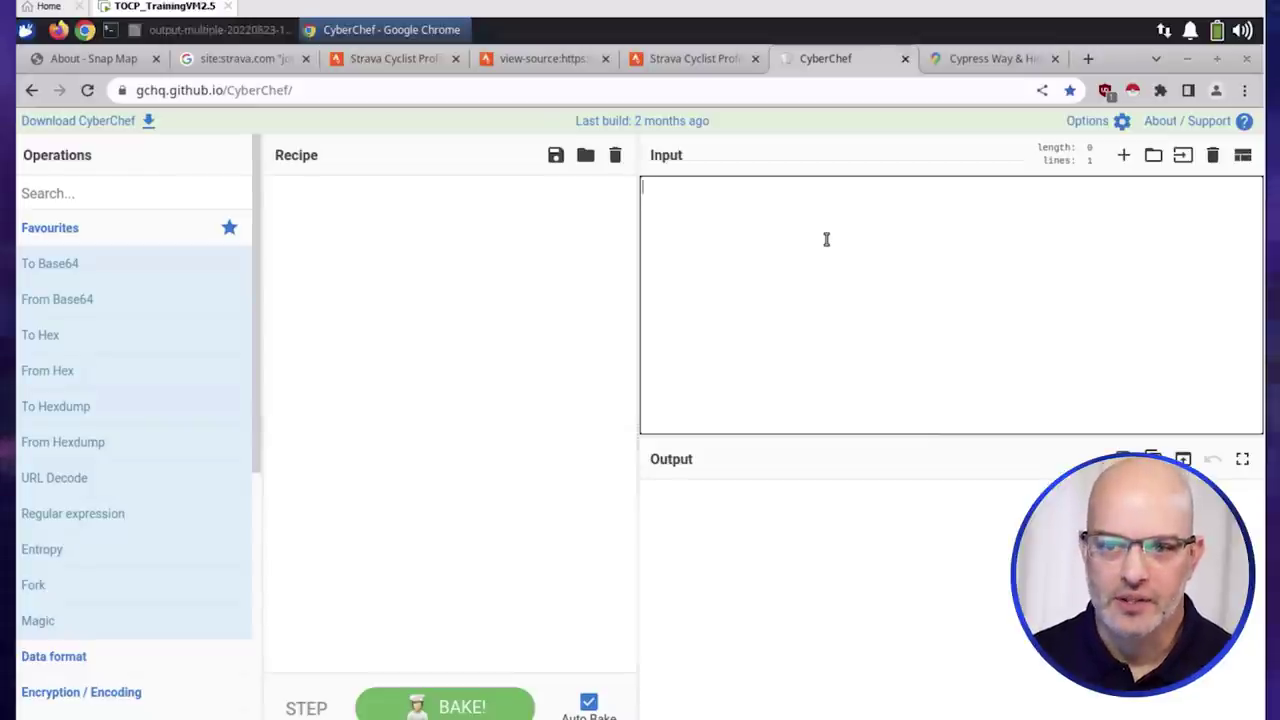
key("ctrl+v")
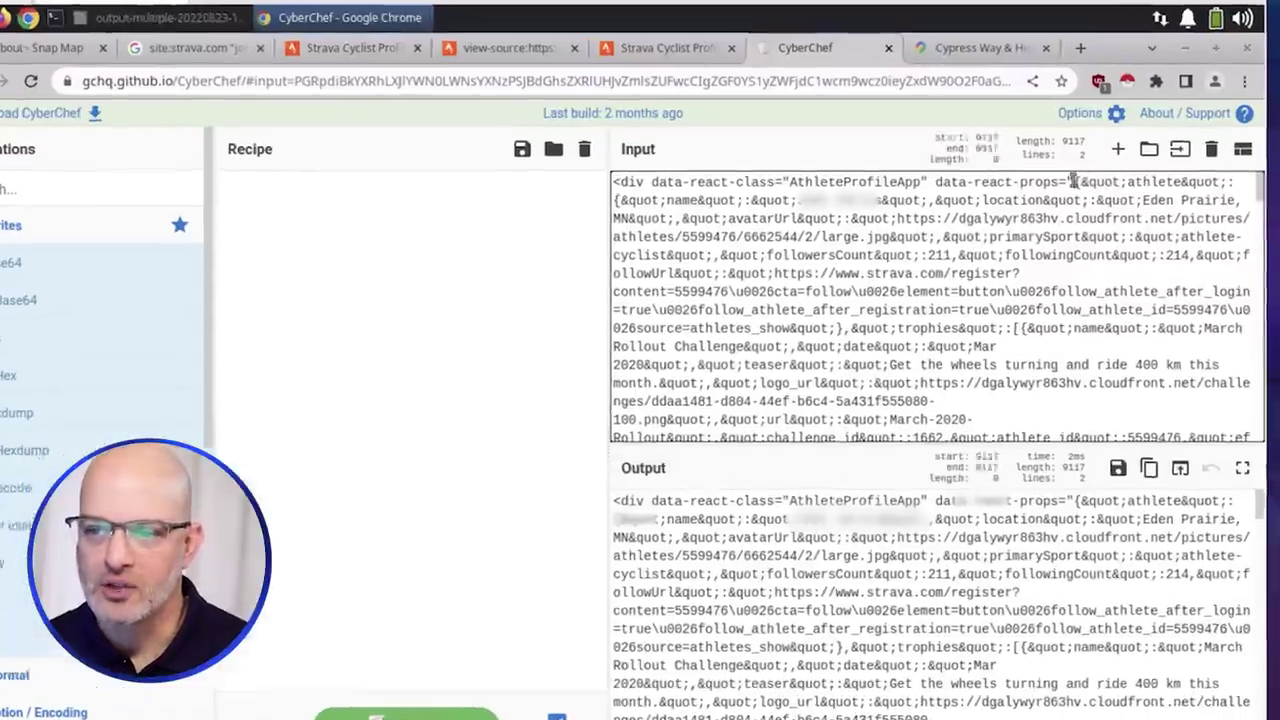
- Strip the opening div markup before the first brace and the closing "></div> from the input, leaving only the JSON object
left_click_drag(1083, 186, 701, 187)
left_click_drag(190, 100, 76, 100)
key("BackSpace")
scroll(940, 330, "down", 20)
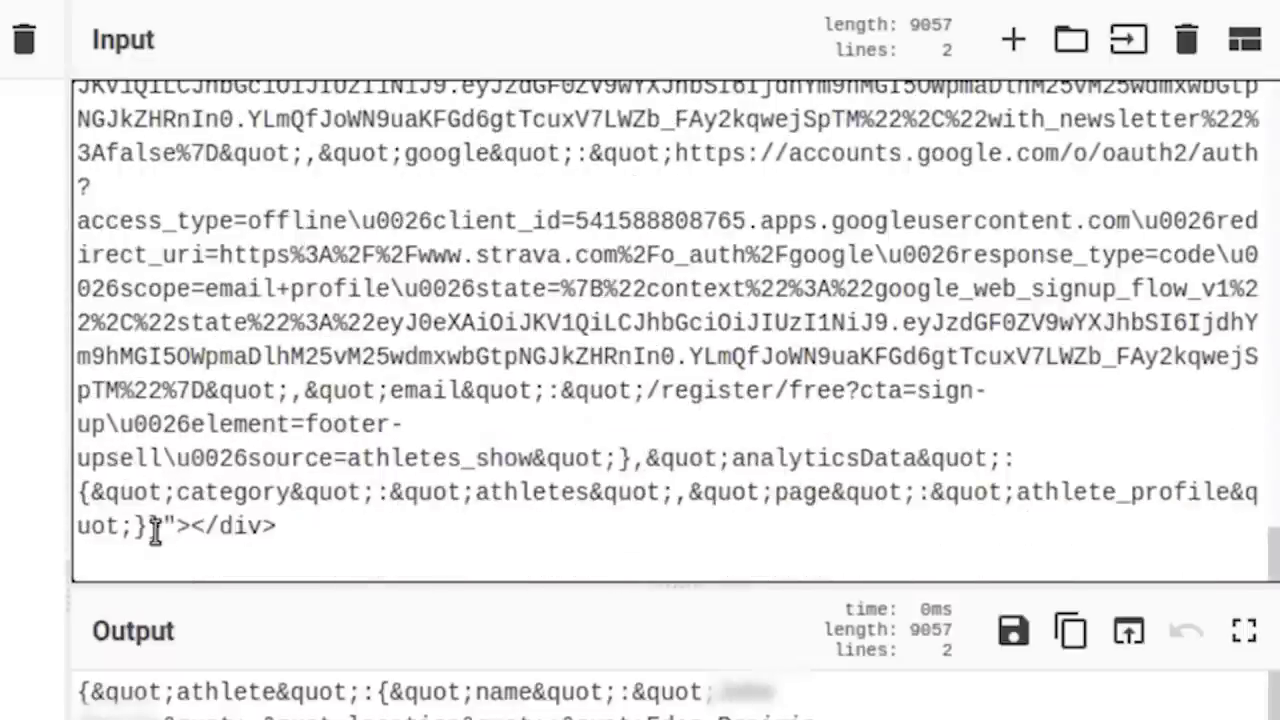
left_click_drag(161, 530, 334, 528)
key("BackSpace")
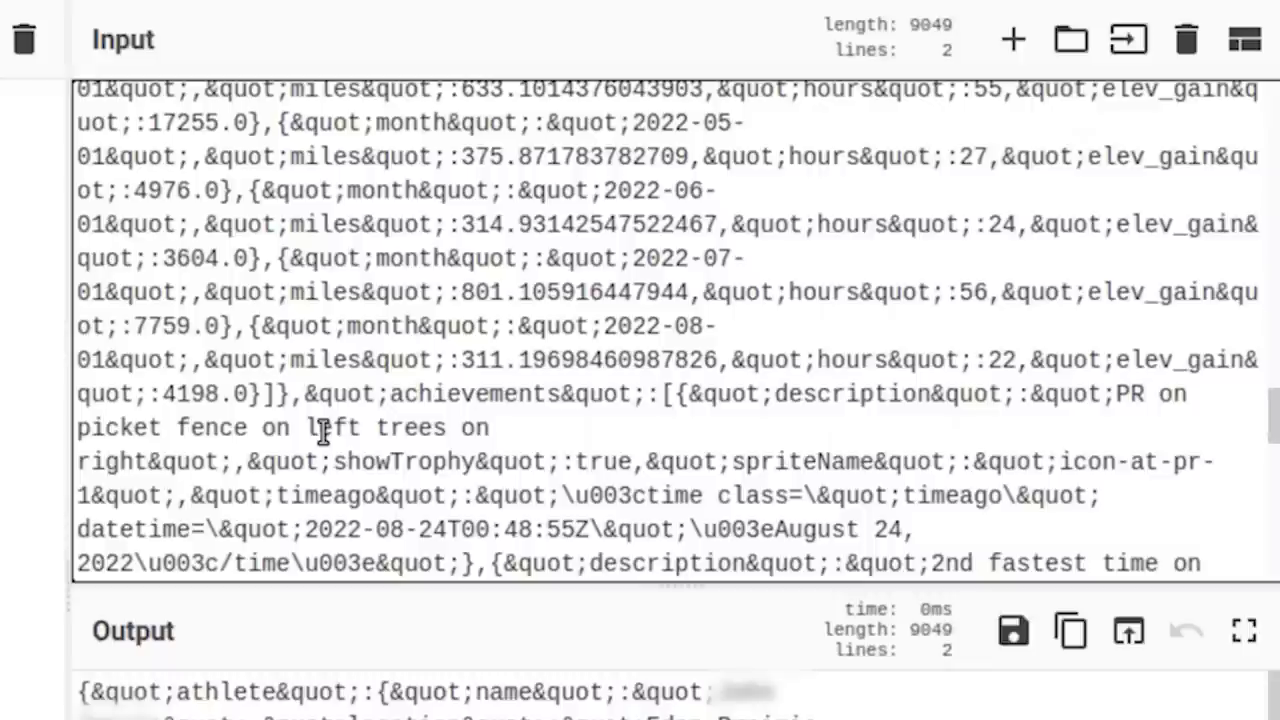
- Search the operations for "html en" and add From HTML Entity to the recipe to decode the &quot; entities
left_click_drag(206, 224, 290, 224)
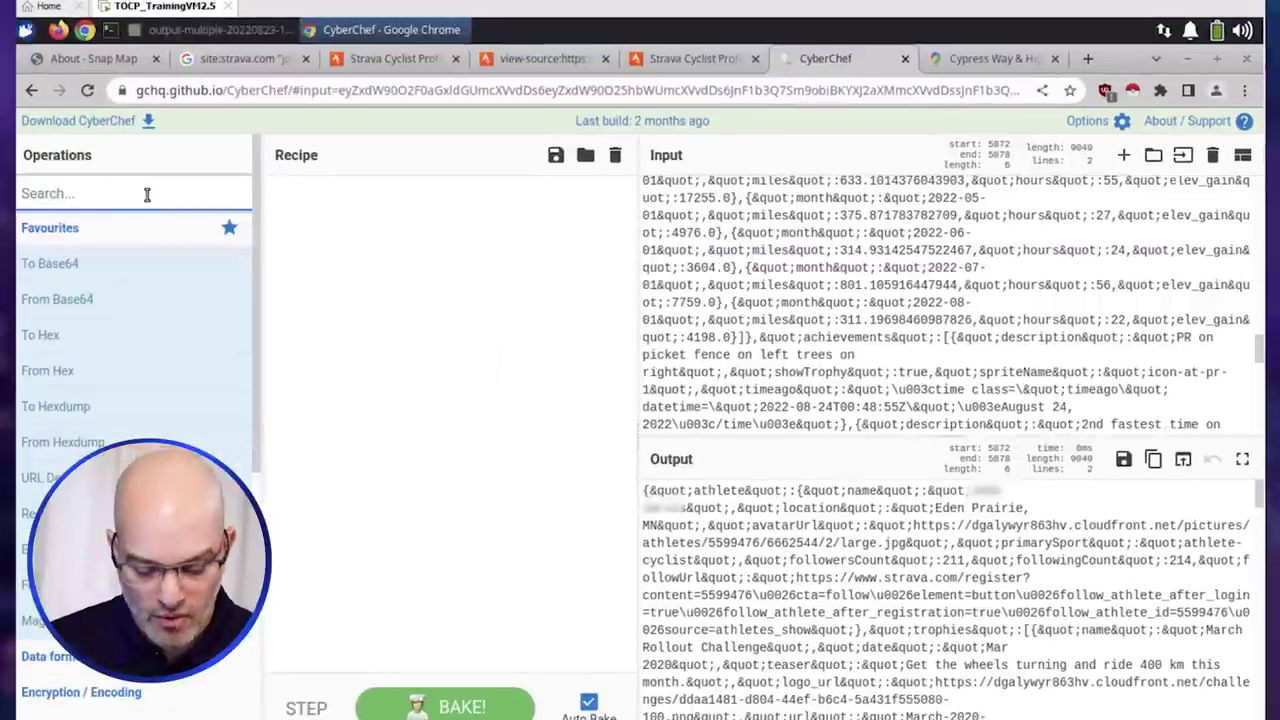
left_click(147, 194)
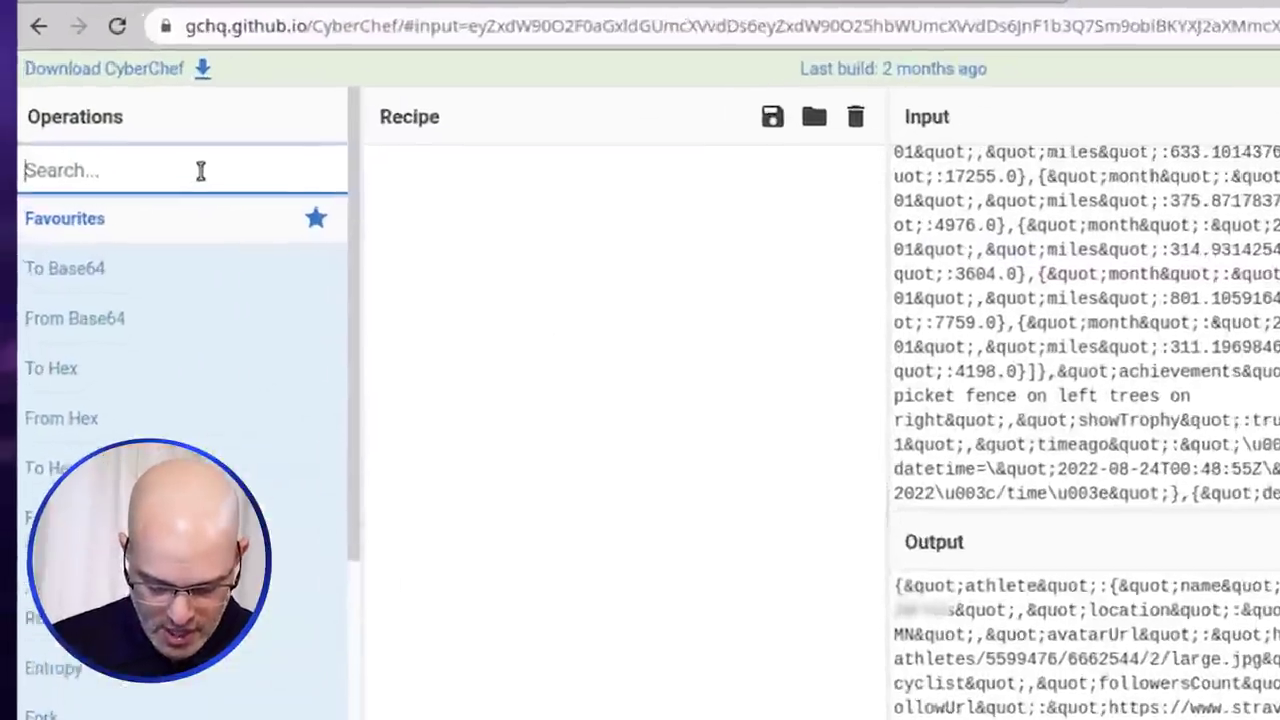
type("e")
key("BackSpace")
type("html en")
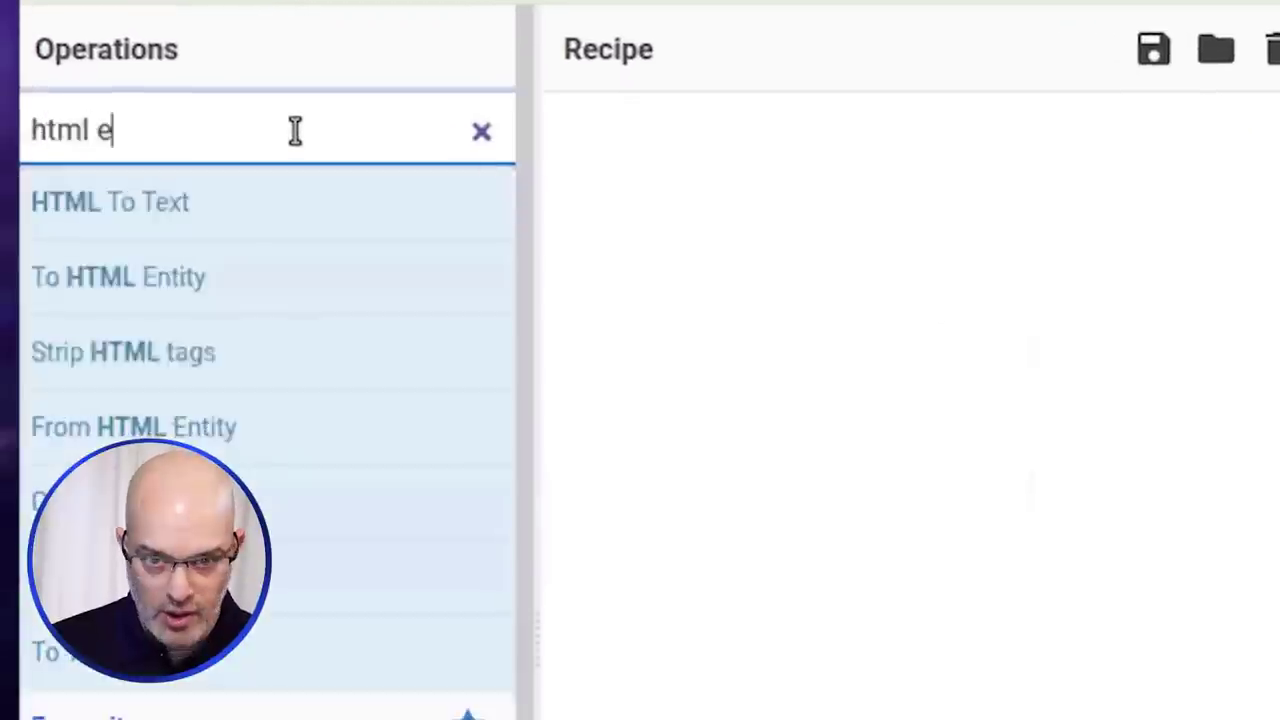
mouse_move(78, 280)
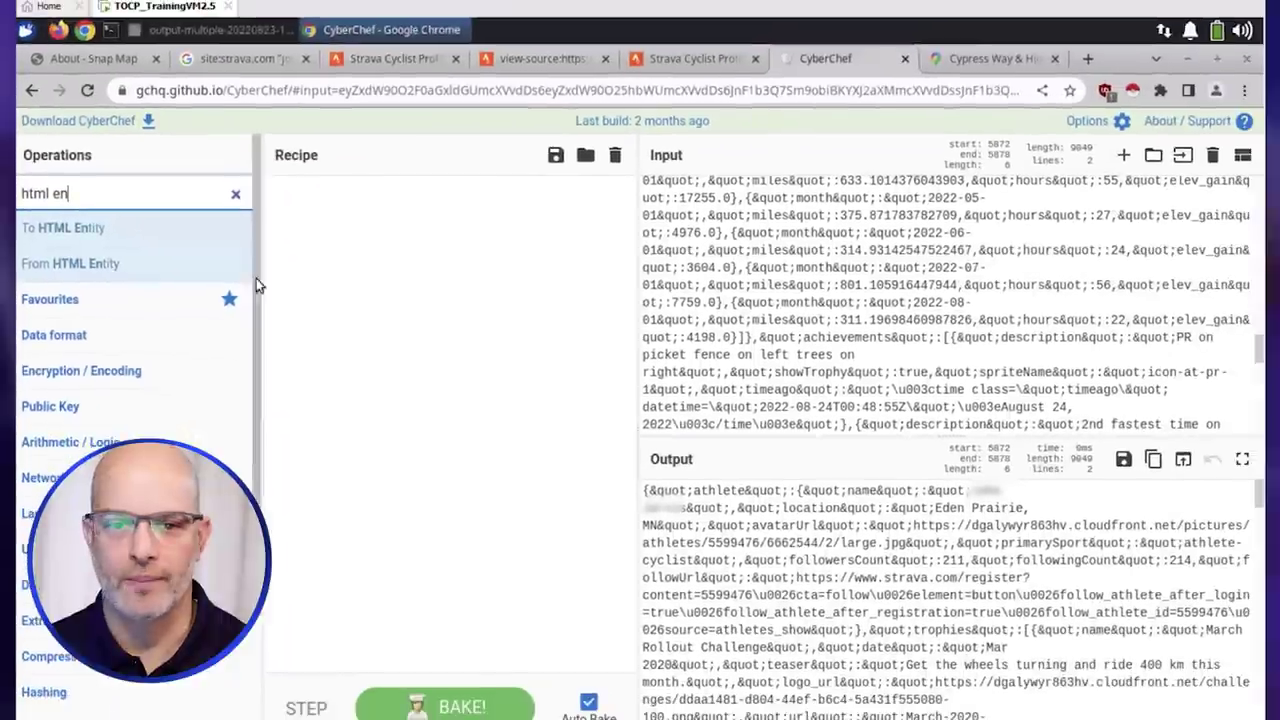
left_click_drag(100, 263, 352, 251)
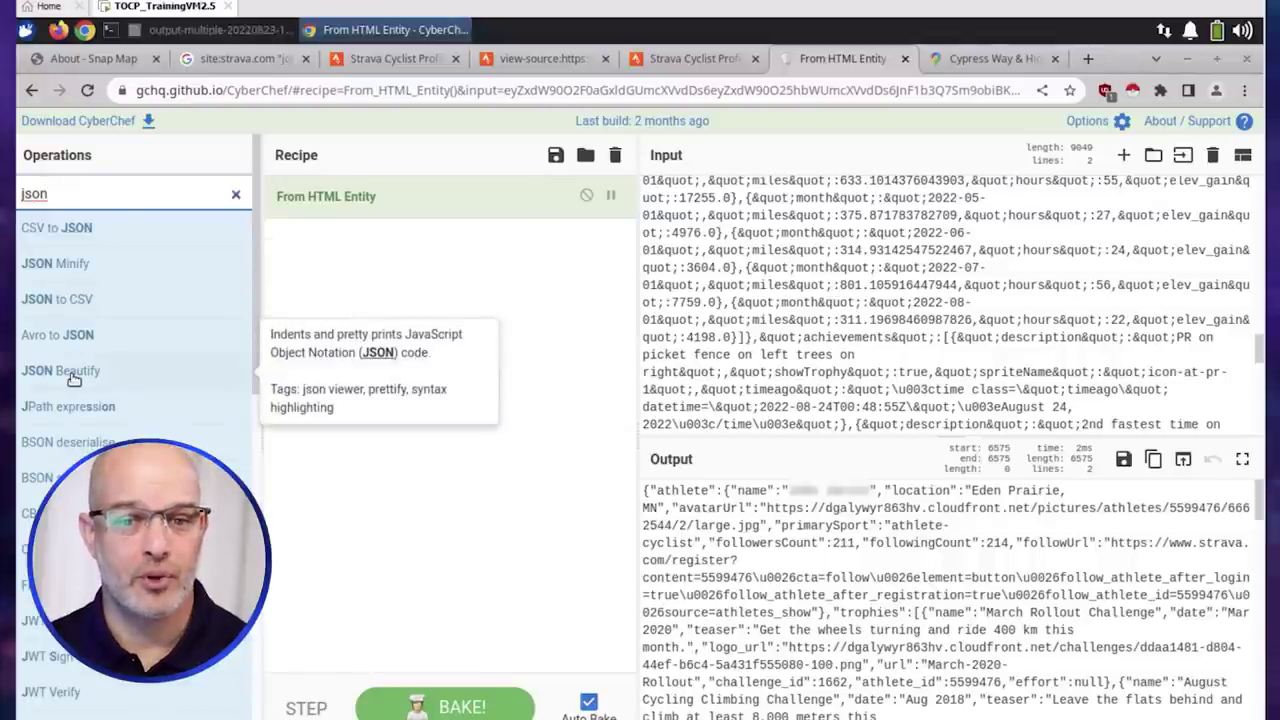
- Add the JSON Beautify operation after From HTML Entity and review the athlete section of the formatted output
left_click_drag(74, 378, 399, 268)
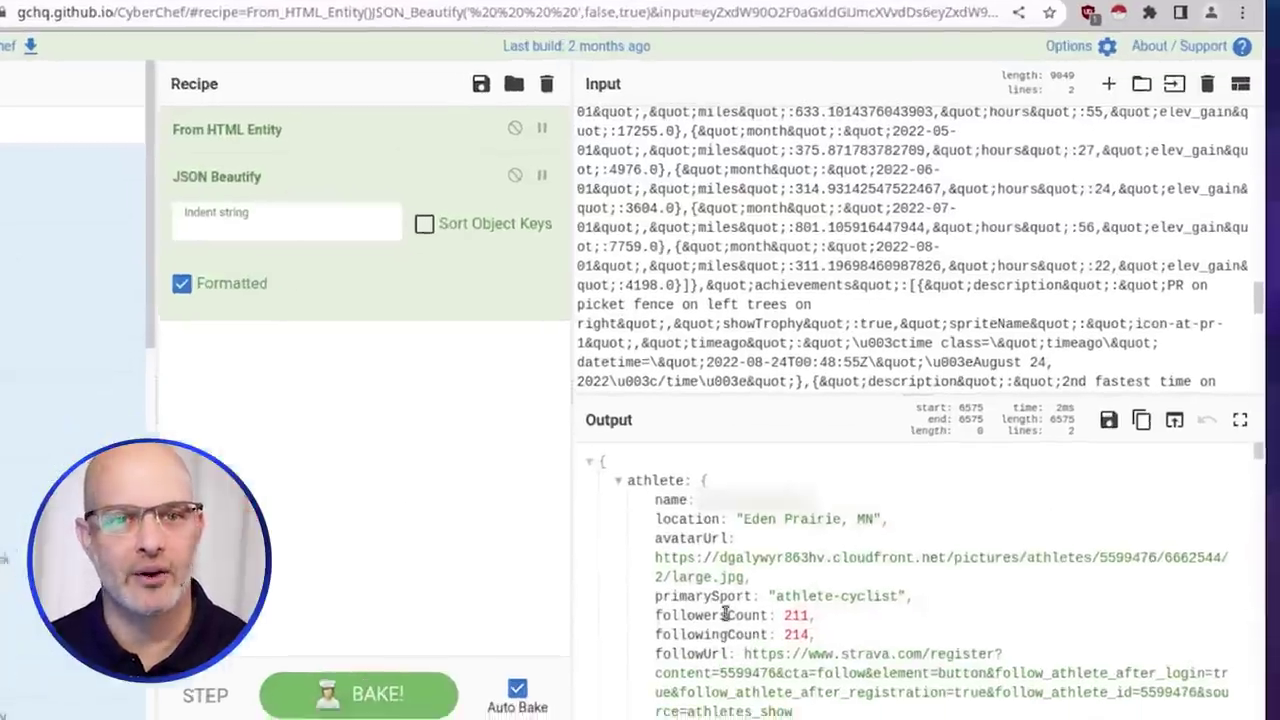
scroll(735, 493, "down", 5)
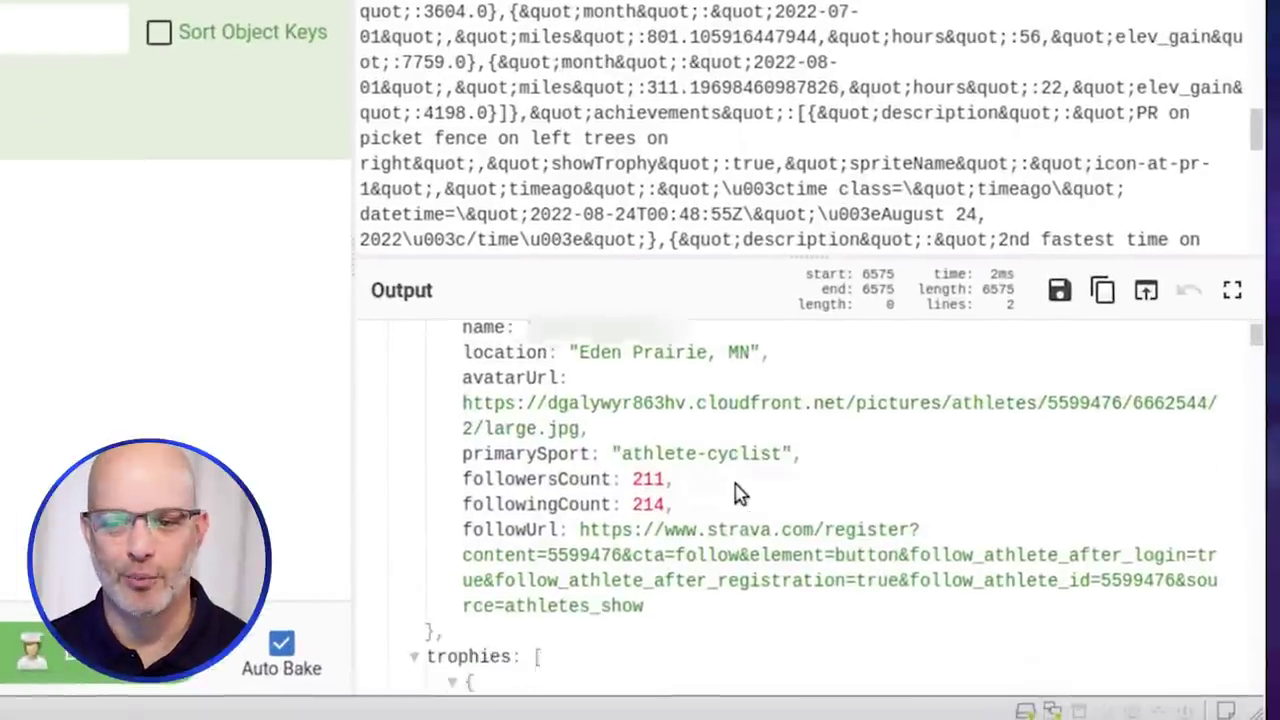
- Examine the trophies and the recent ride entries in the beautified JSON output, checking each ride's name, start date, distance, elevation and moving time
scroll(737, 492, "down", 1)
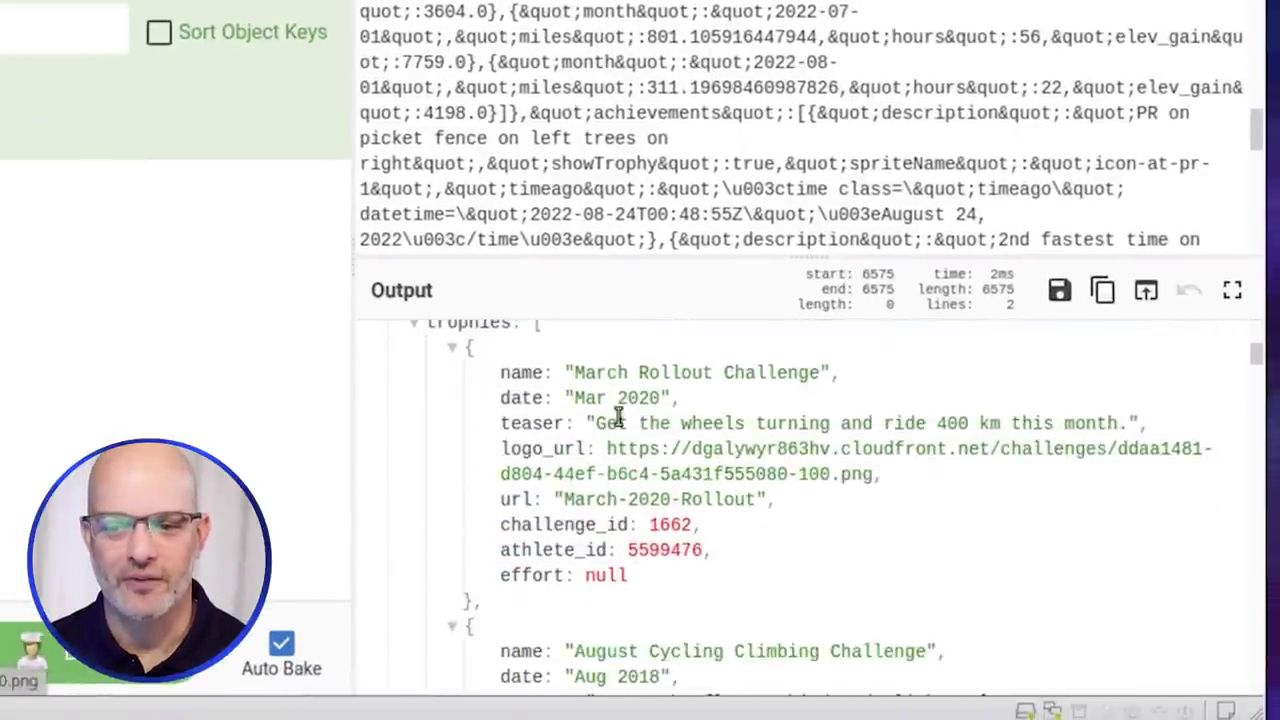
scroll(884, 563, "down", 4)
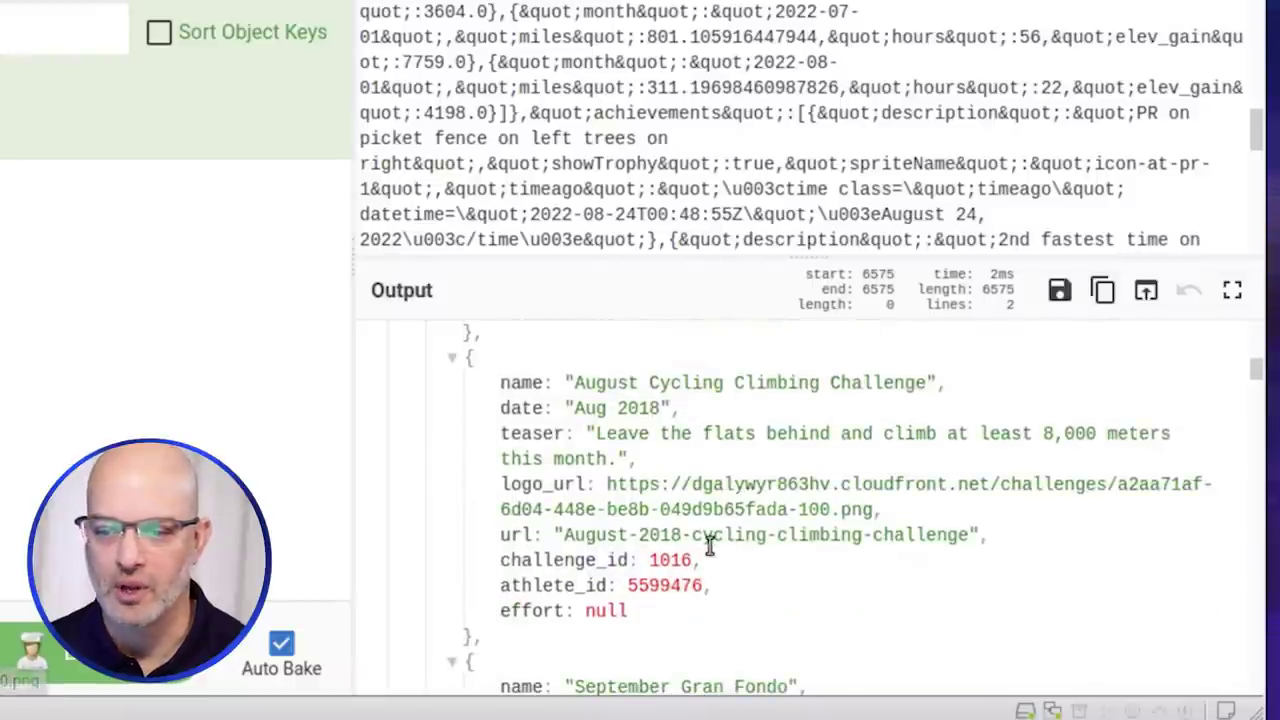
scroll(822, 556, "down", 1)
left_click_drag(1258, 380, 661, 440)
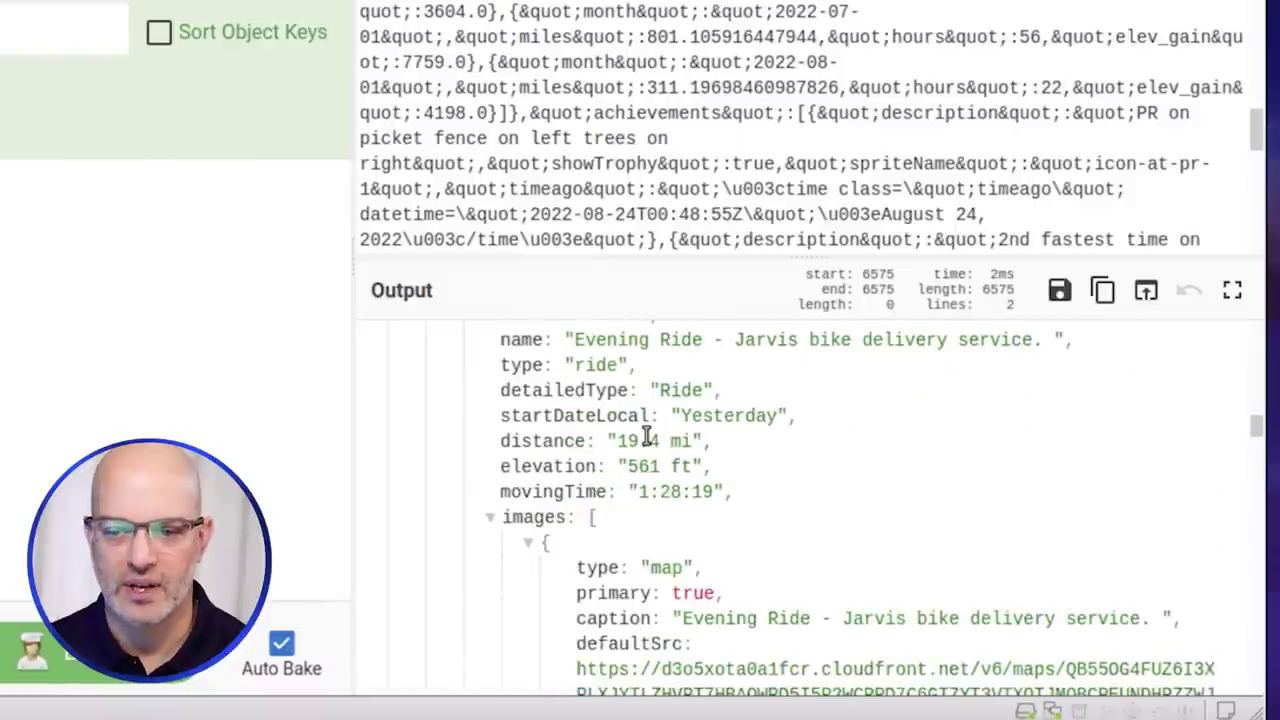
left_click_drag(624, 345, 806, 340)
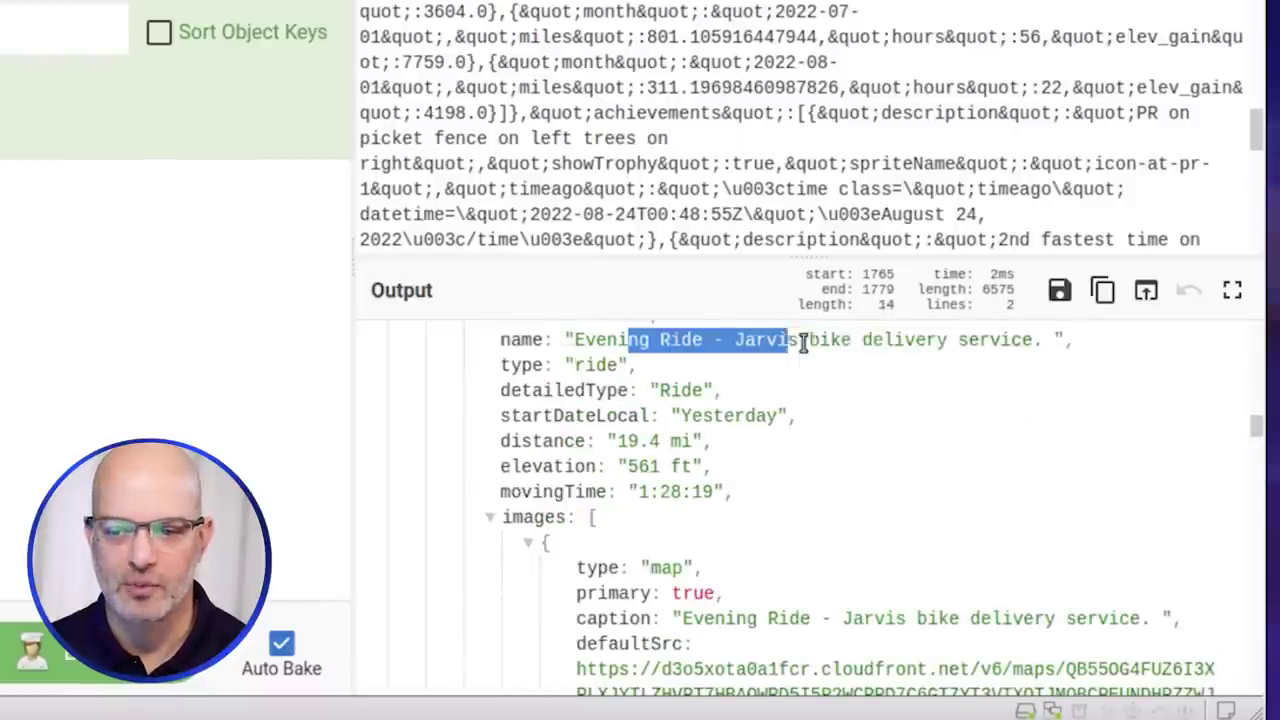
scroll(789, 491, "down", 5)
scroll(790, 491, "down", 5)
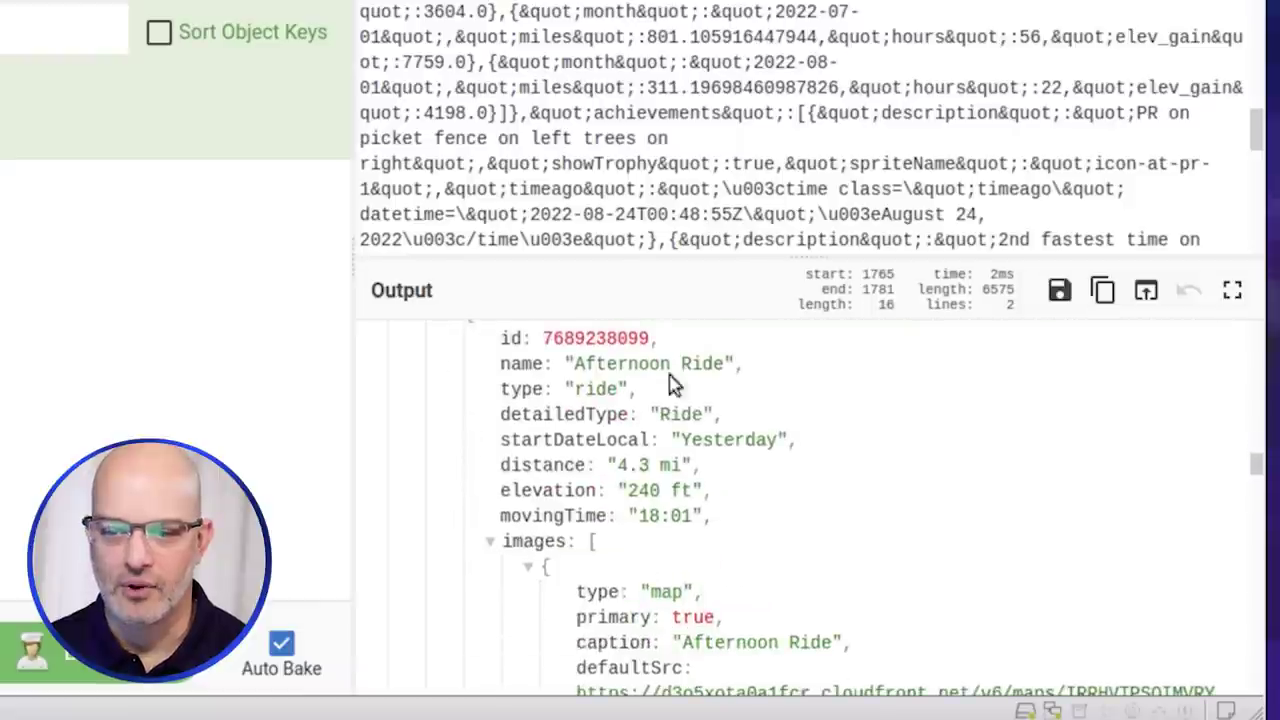
scroll(694, 414, "down", 8)
scroll(693, 414, "down", 4)
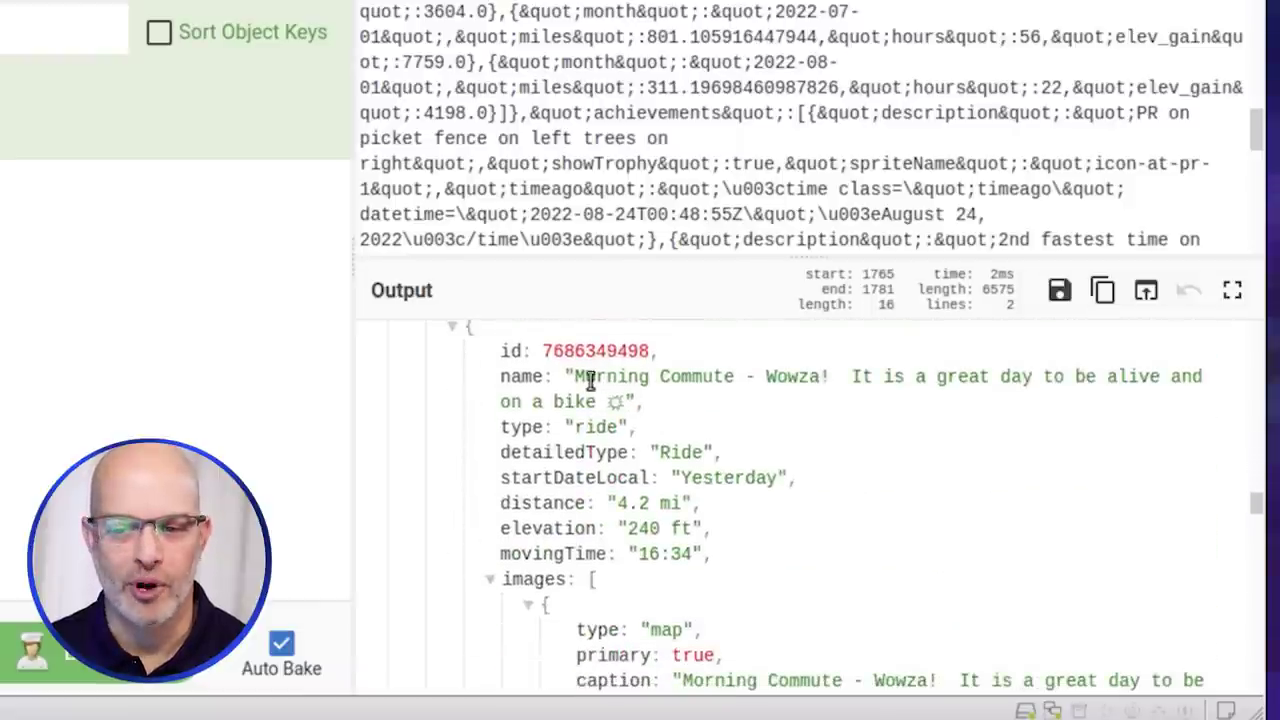
left_click_drag(680, 400, 842, 380)
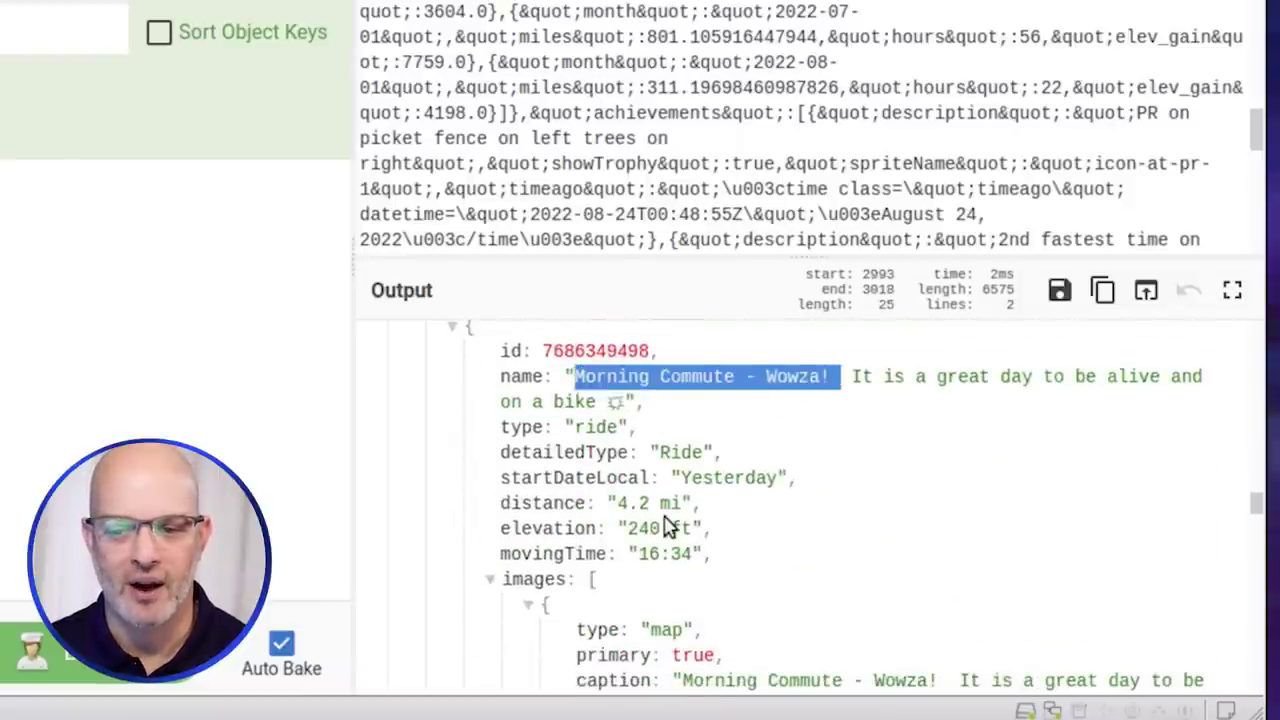
scroll(668, 527, "down", 5)
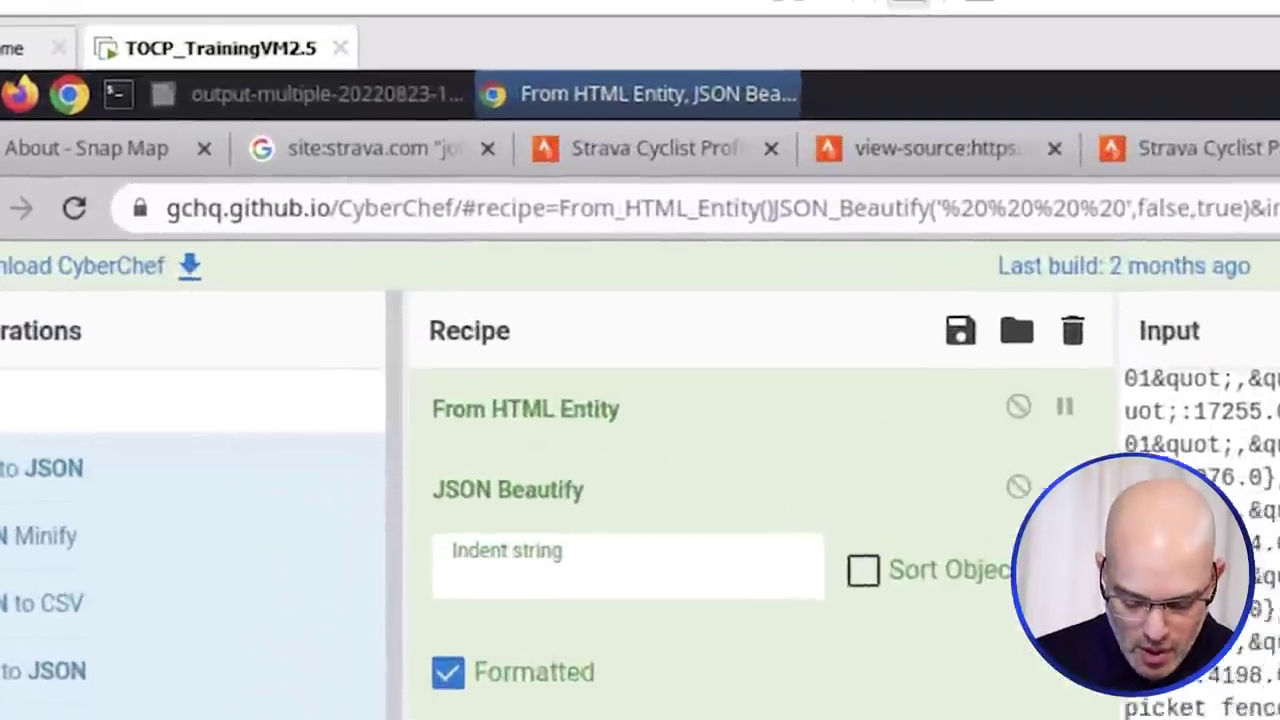
- Open the GitHub profile at github.com/webbreacher in a new browser tab
key("ctrl+t")
type("github.com")
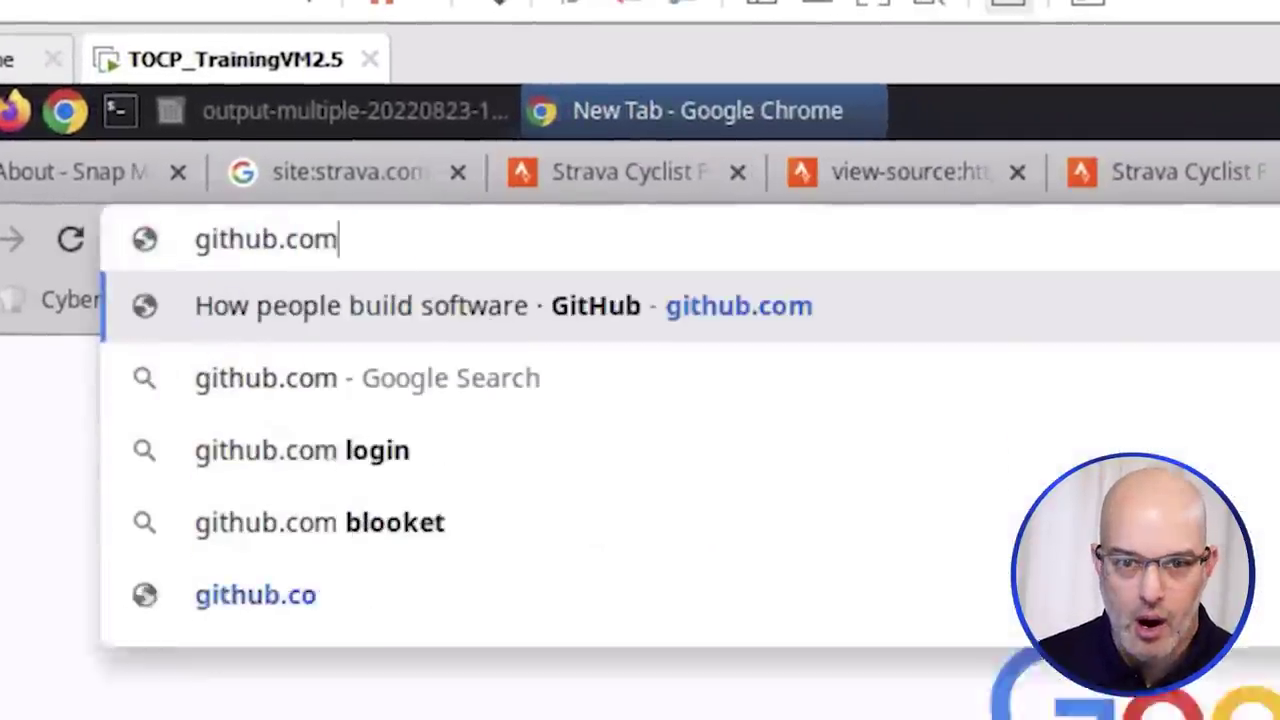
type("/webbreacher")
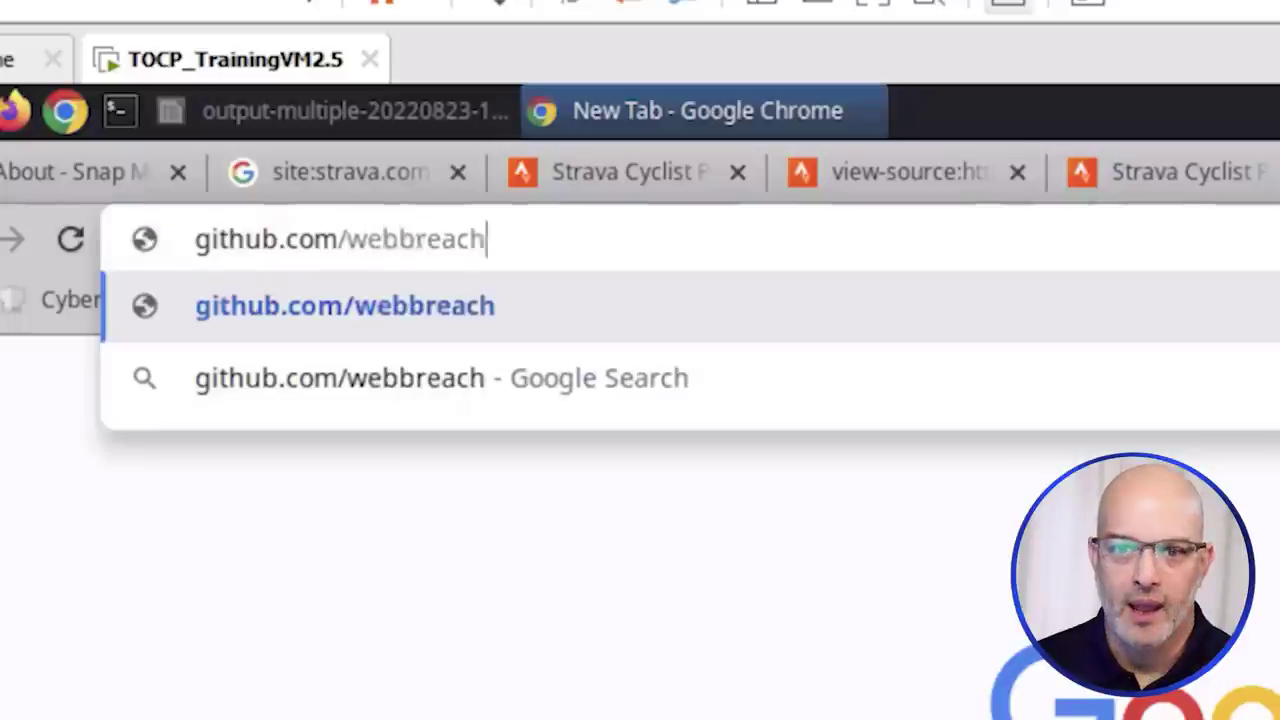
key("Return")
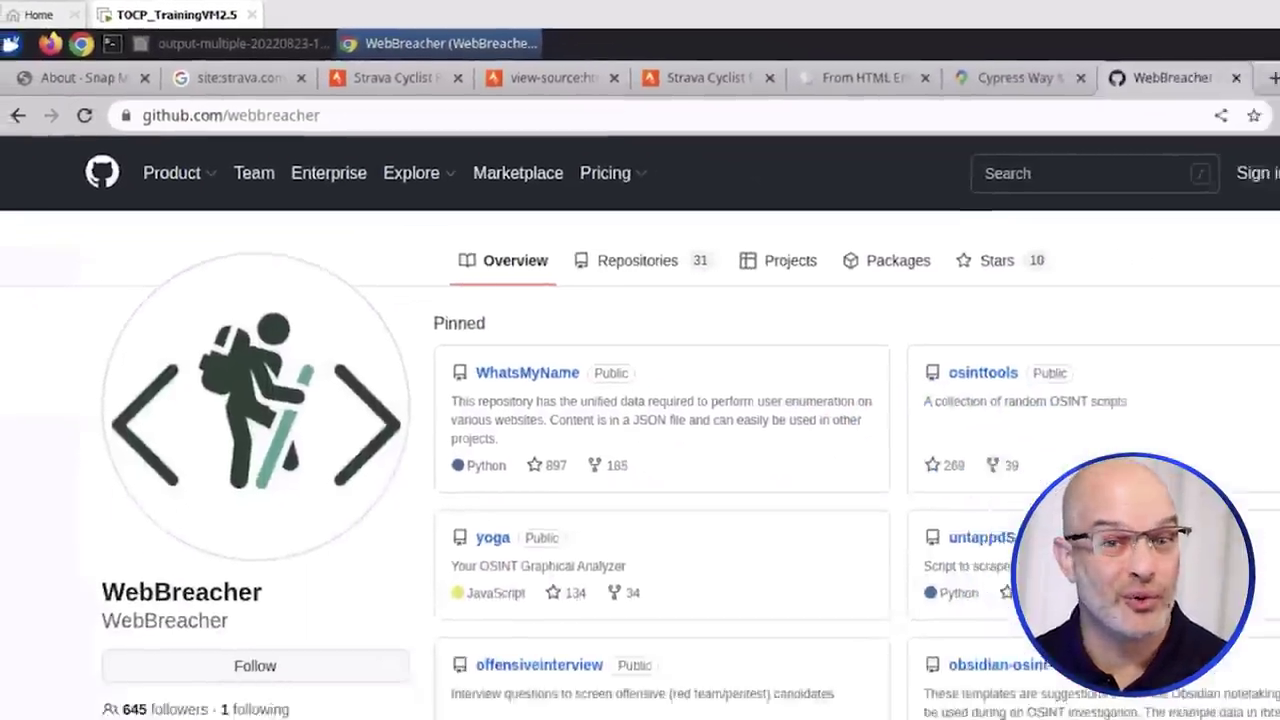